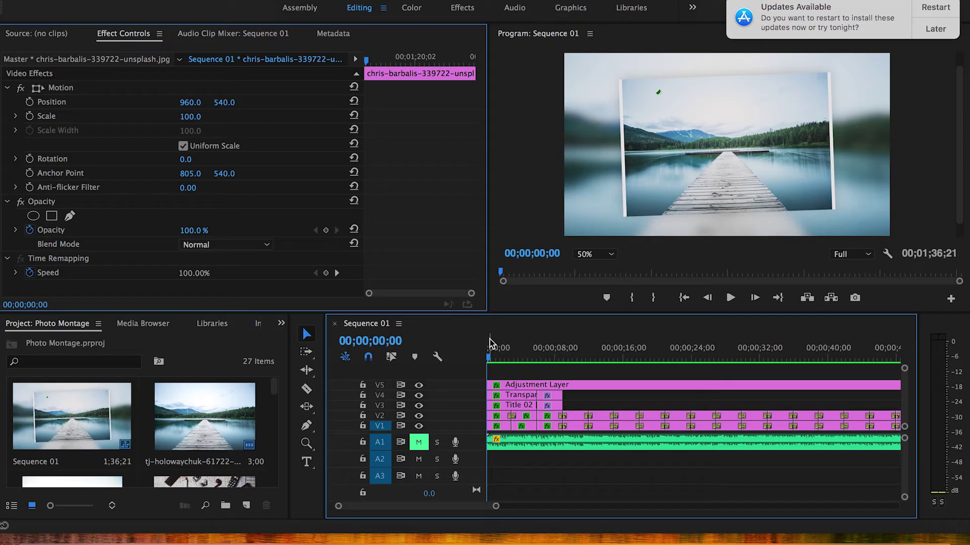
- Play the sequence back from the start, then stop it
{"action": "key", "text": "space"}
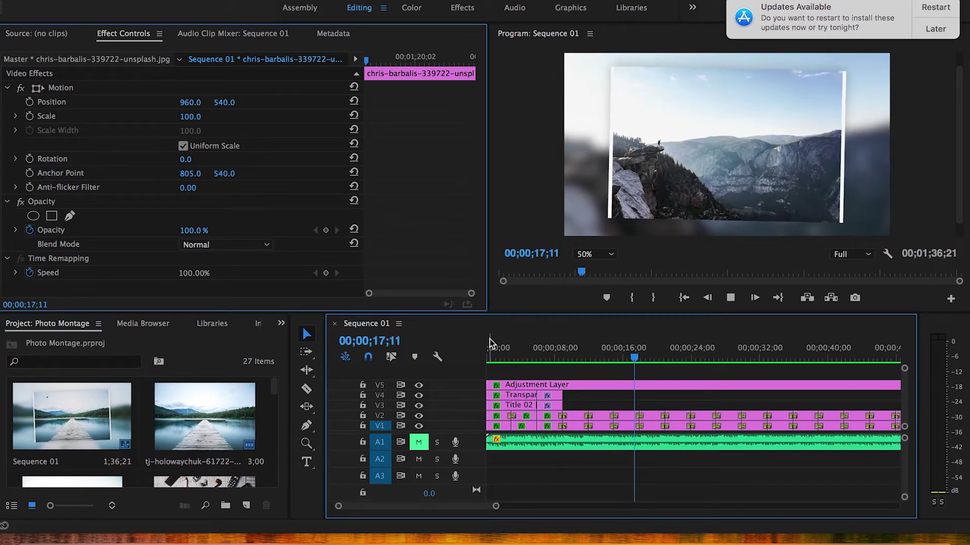
{"action": "key", "text": "space"}
{"action": "scroll", "coordinate": [672, 399], "scroll_direction": "right", "scroll_amount": 10}
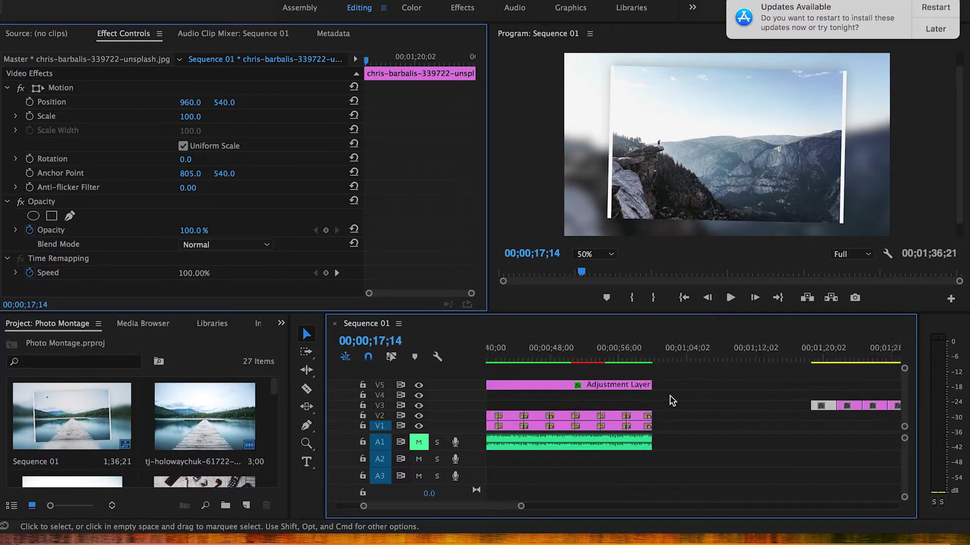
{"action": "scroll", "coordinate": [672, 400], "scroll_direction": "right", "scroll_amount": 5}
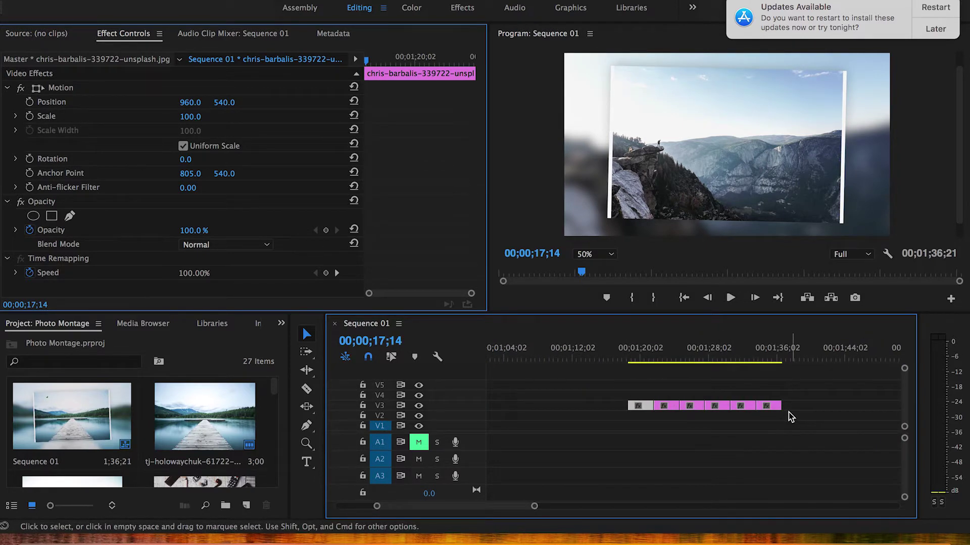
- Copy the six photo clips on V3 down onto V2 directly beneath them
{"action": "left_click", "coordinate": [718, 383]}
{"action": "scroll", "coordinate": [672, 396], "scroll_direction": "up", "scroll_amount": 3}
{"action": "scroll", "coordinate": [670, 395], "scroll_direction": "right", "scroll_amount": 2}
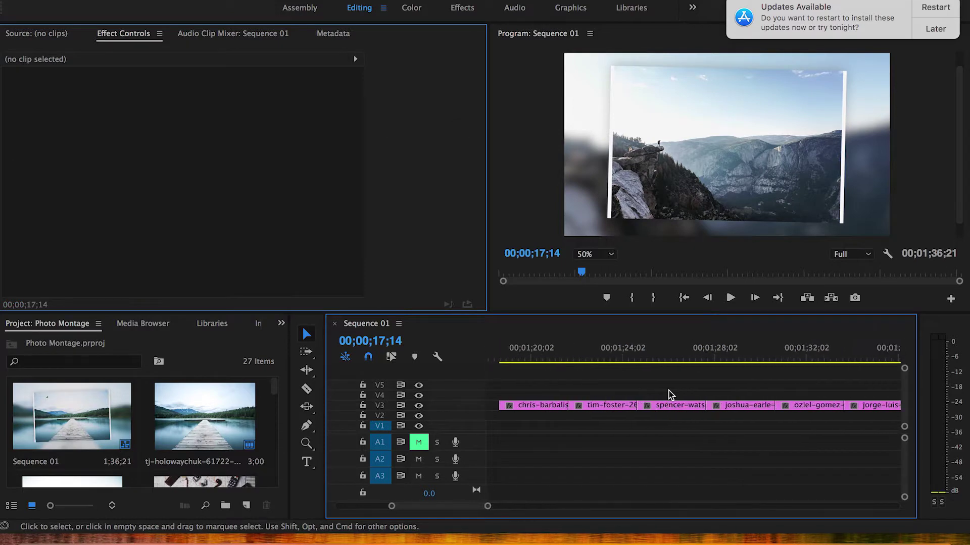
{"action": "scroll", "coordinate": [670, 395], "scroll_direction": "down", "scroll_amount": 3}
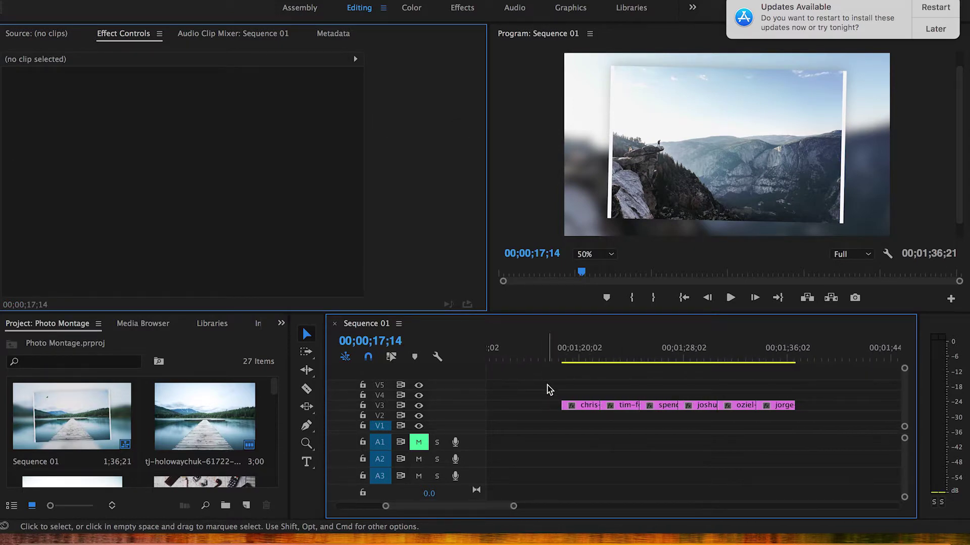
{"action": "left_click_drag", "start_coordinate": [550, 390], "coordinate": [799, 432]}
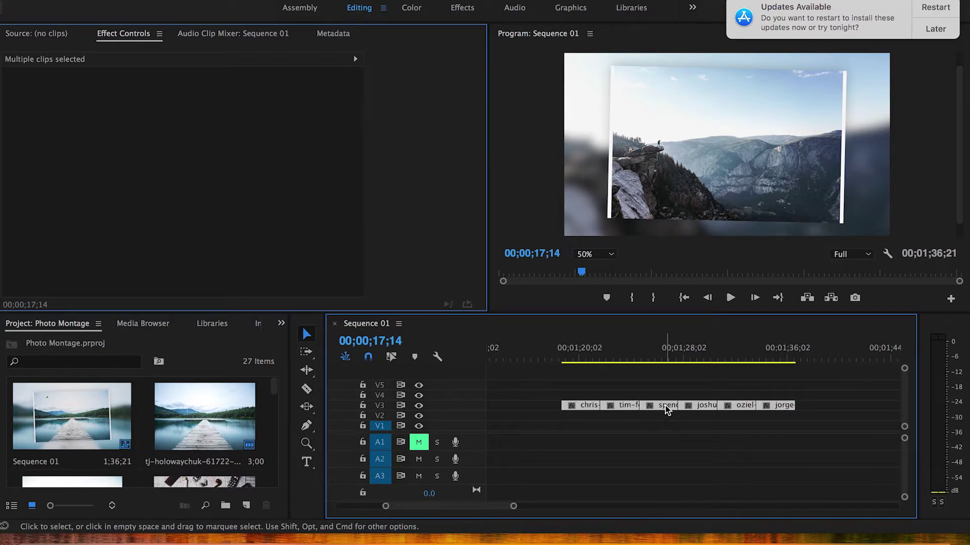
{"action": "left_click_drag", "start_coordinate": [665, 405], "coordinate": [662, 411]}
- Select the first V2 copy and postpone the update notice until tomorrow
{"action": "left_click", "coordinate": [641, 382]}
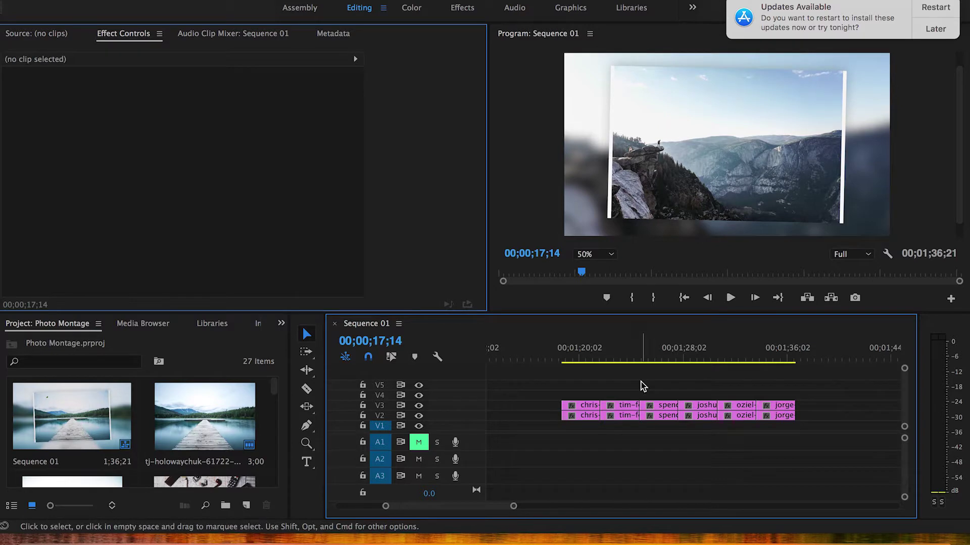
{"action": "left_click", "coordinate": [587, 415]}
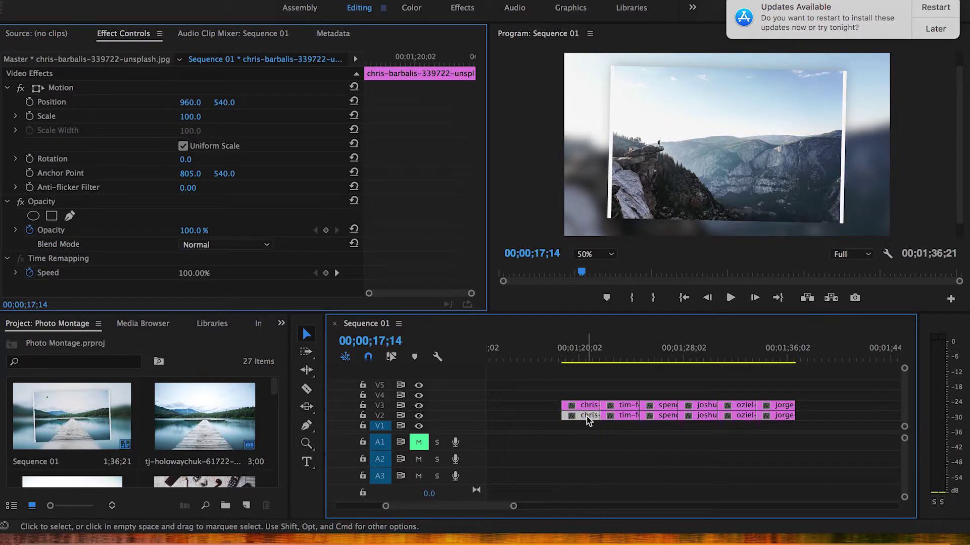
{"action": "left_click", "coordinate": [937, 31]}
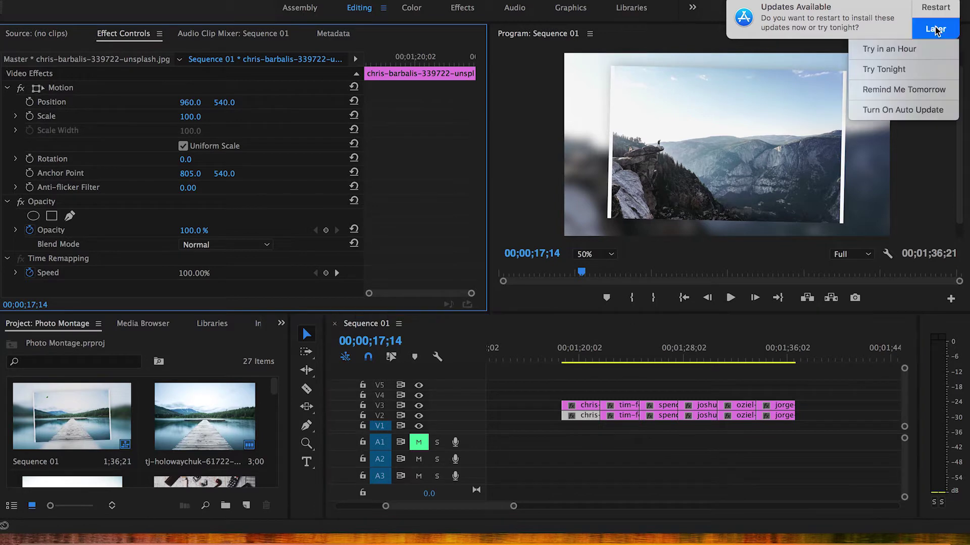
{"action": "left_click", "coordinate": [920, 90]}
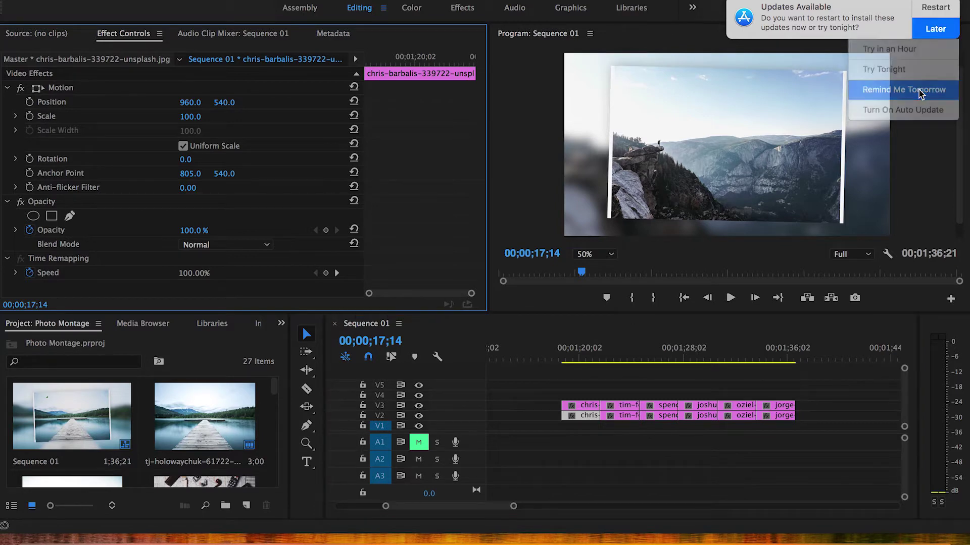
- Search the Effects workspace for 'gaussian' and apply Gaussian Blur to the first V2 photo copy
{"action": "left_click", "coordinate": [461, 8]}
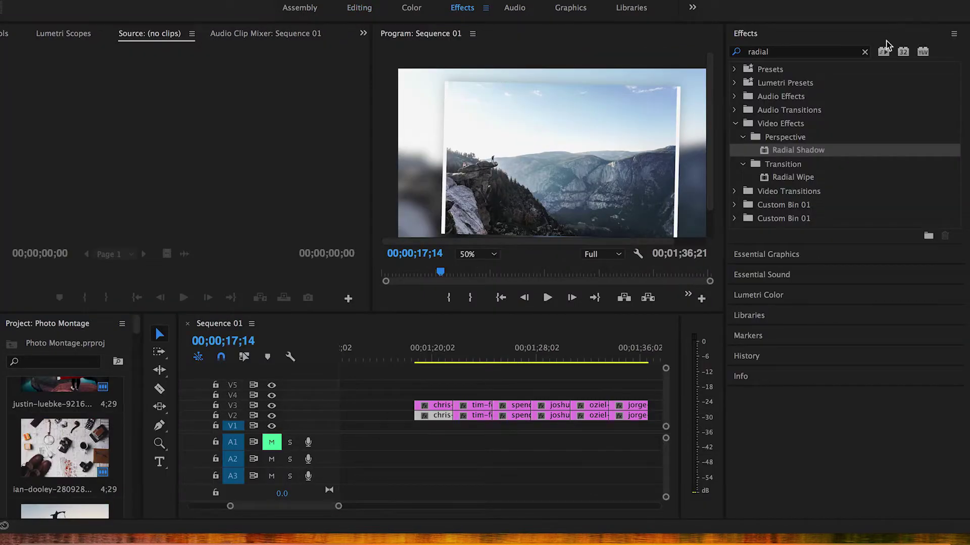
{"action": "left_click", "coordinate": [865, 52]}
{"action": "key", "text": "a"}
{"action": "key", "text": "y"}
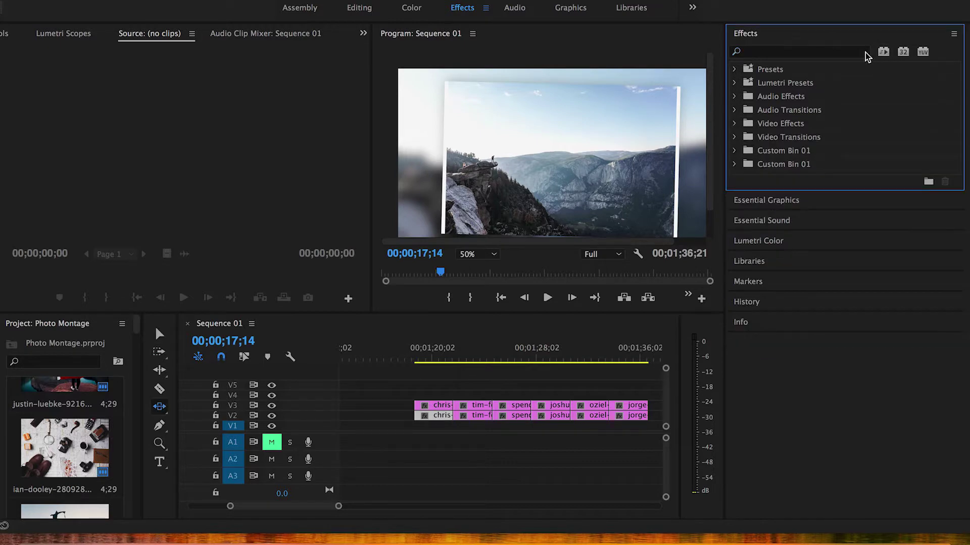
{"action": "left_click", "coordinate": [835, 50]}
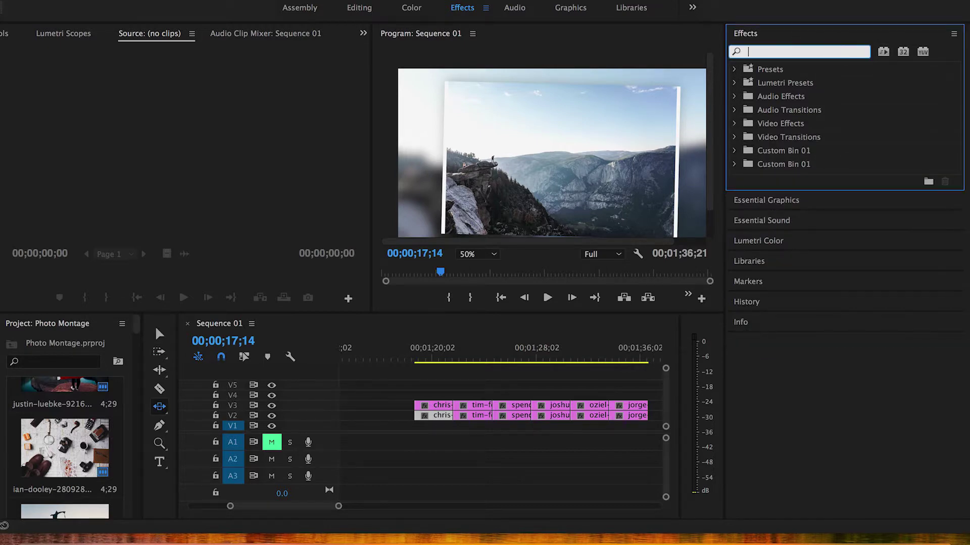
{"action": "type", "text": "gaussianm"}
{"action": "key", "text": "BackSpace"}
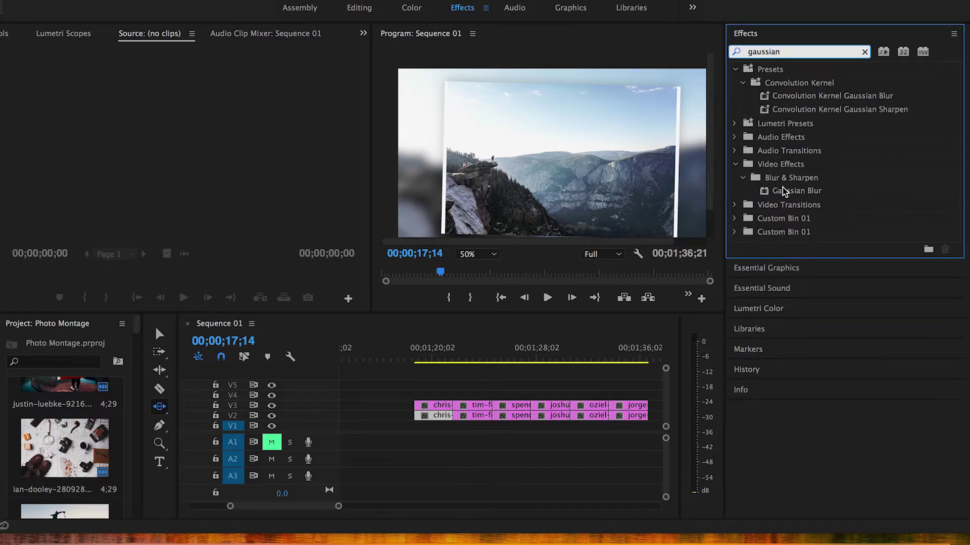
{"action": "left_click", "coordinate": [786, 194]}
{"action": "left_click_drag", "start_coordinate": [776, 196], "coordinate": [443, 417]}
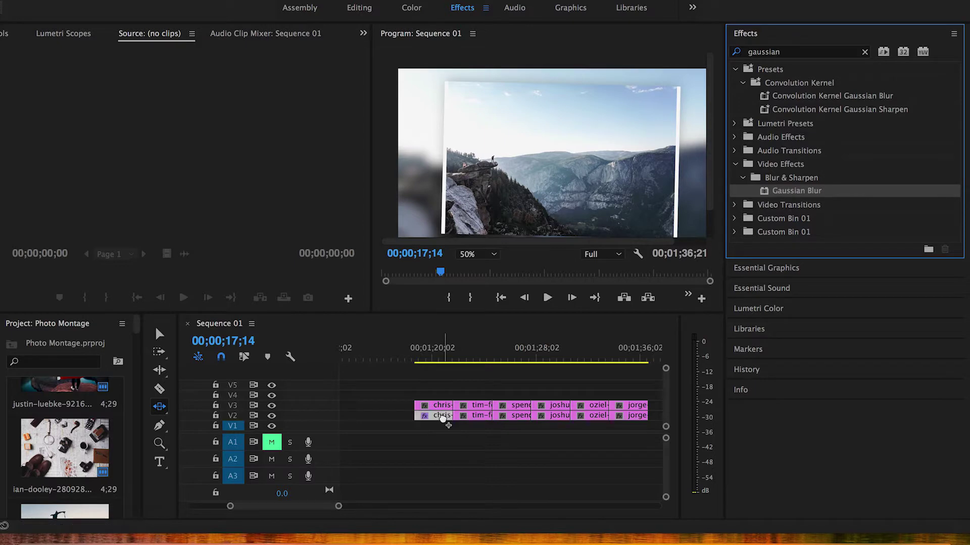
{"action": "left_click", "coordinate": [364, 12]}
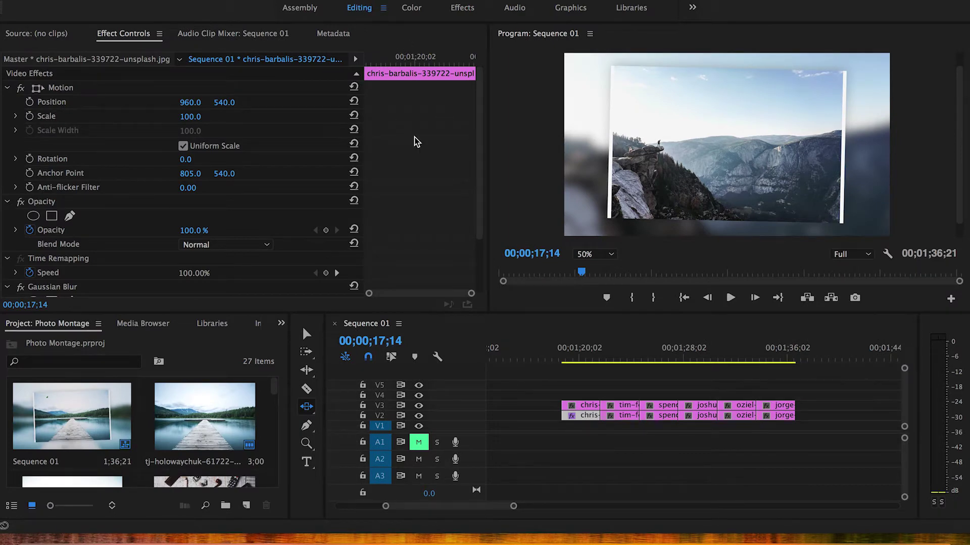
- Set the first V2 copy's Gaussian Blur Blurriness to 70
{"action": "scroll", "coordinate": [416, 142], "scroll_direction": "down", "scroll_amount": 3}
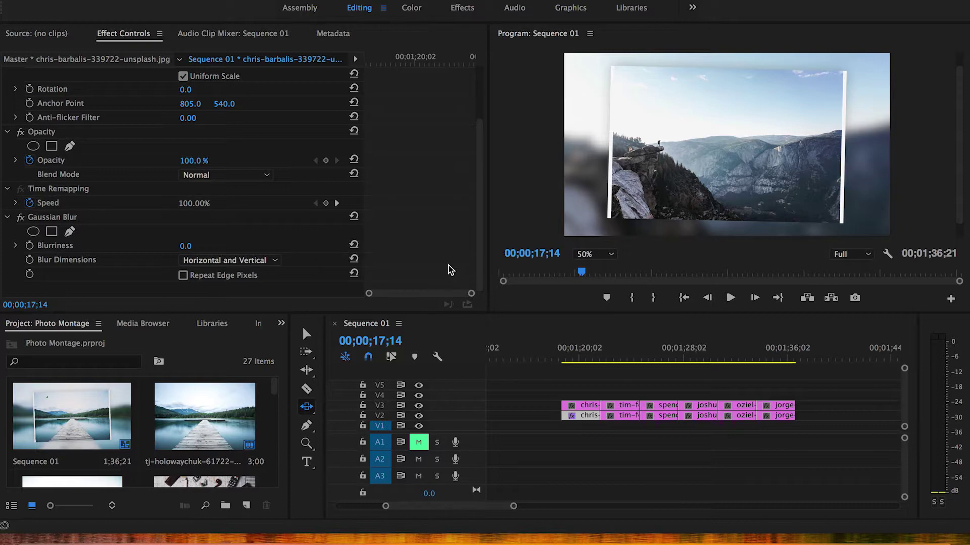
{"action": "left_click", "coordinate": [185, 246]}
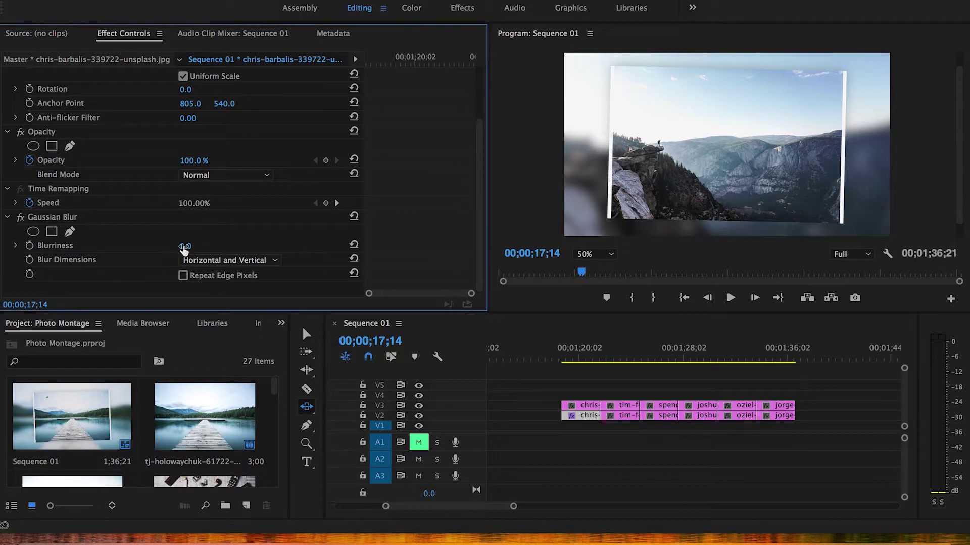
{"action": "type", "text": "70"}
{"action": "key", "text": "Return"}
- Hide track V3 with the playhead over the photos to view the blurred copy
{"action": "left_click", "coordinate": [579, 353]}
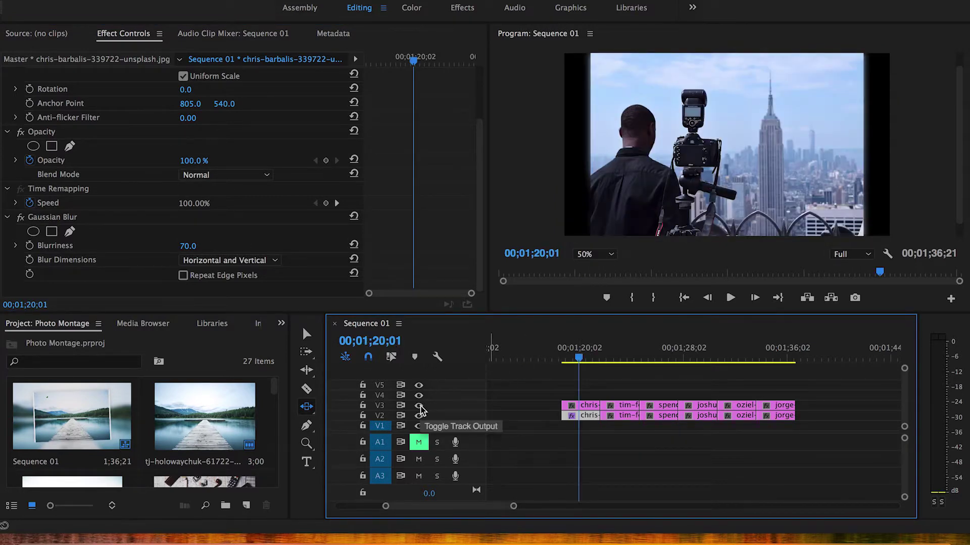
{"action": "left_click", "coordinate": [419, 406]}
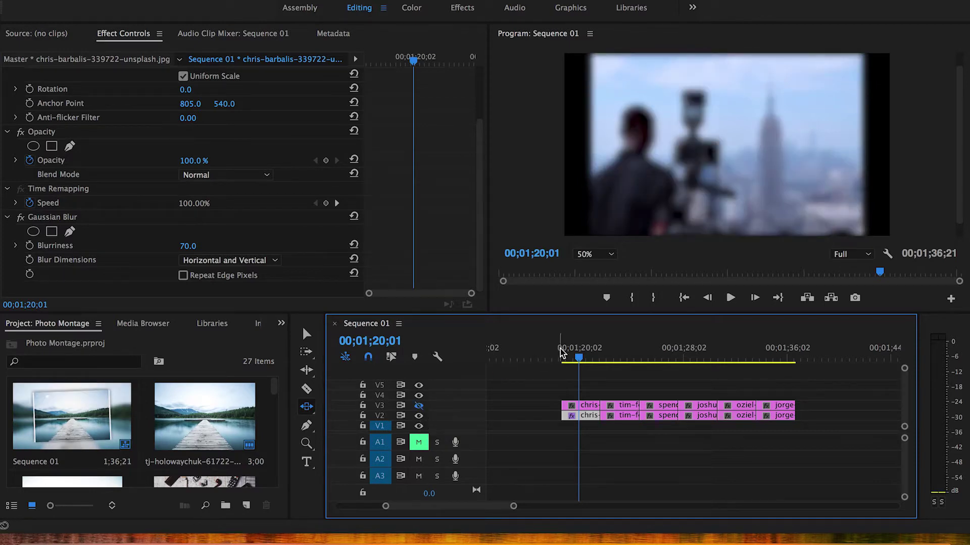
{"action": "mouse_move", "coordinate": [581, 359]}
{"action": "left_mouse_down"}
{"action": "mouse_move", "coordinate": [567, 358]}
{"action": "mouse_move", "coordinate": [584, 361]}
{"action": "left_mouse_up"}
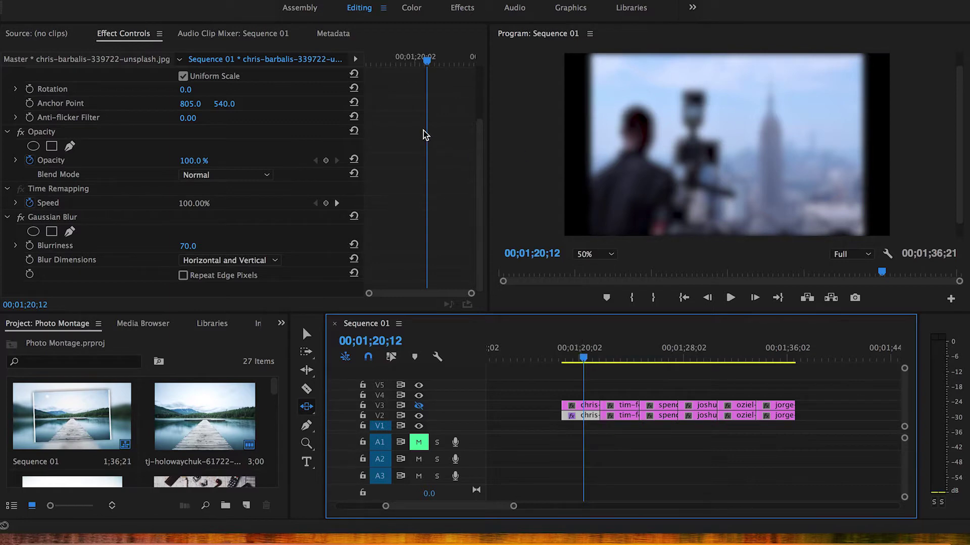
- Scale the blurred copy to 130 and return to the Selection tool
{"action": "scroll", "coordinate": [407, 119], "scroll_direction": "up", "scroll_amount": 3}
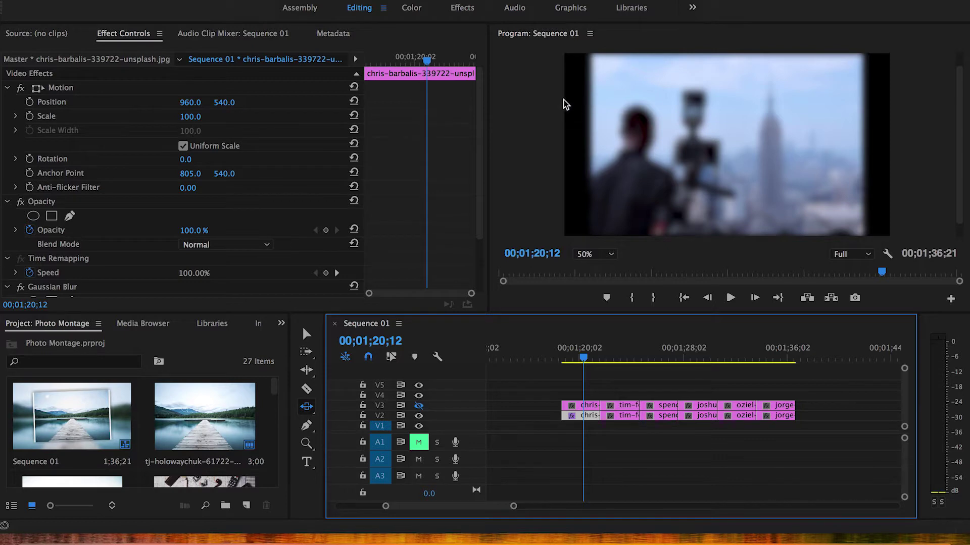
{"action": "left_click", "coordinate": [195, 116]}
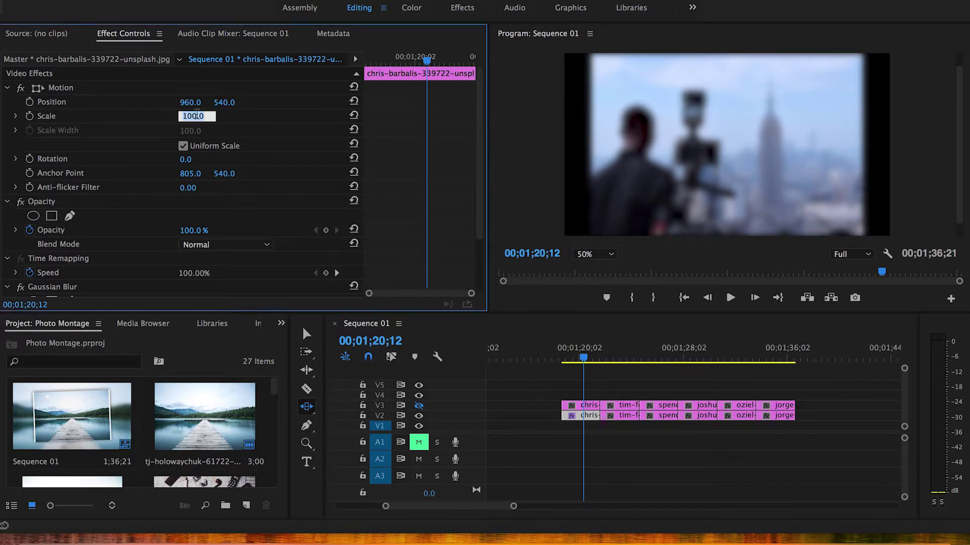
{"action": "type", "text": "130"}
{"action": "key", "text": "Return"}
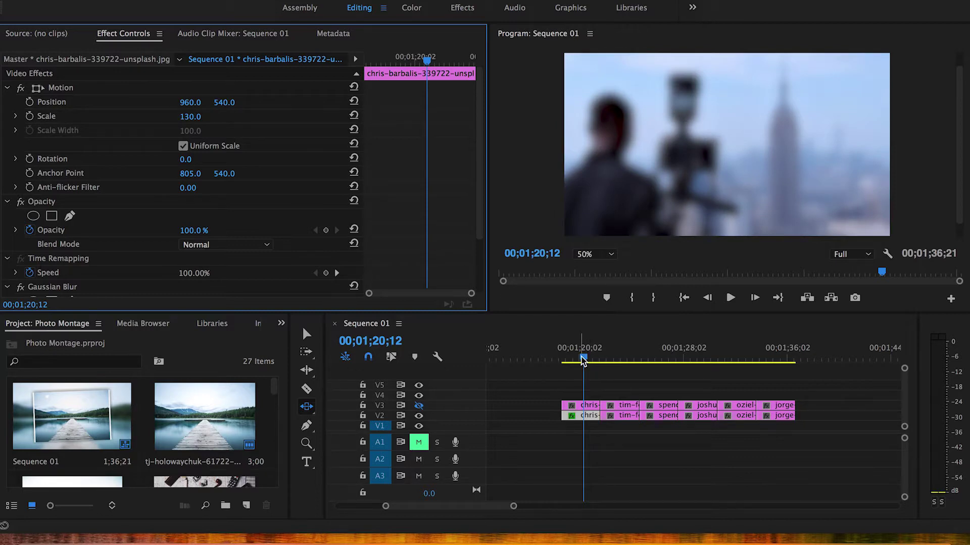
{"action": "left_click_drag", "start_coordinate": [583, 360], "coordinate": [577, 360]}
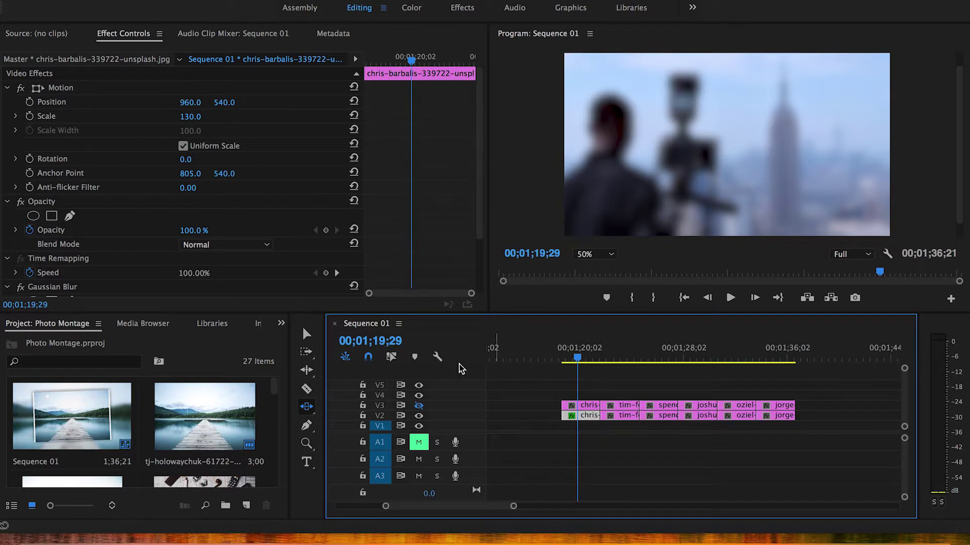
{"action": "left_click", "coordinate": [307, 333]}
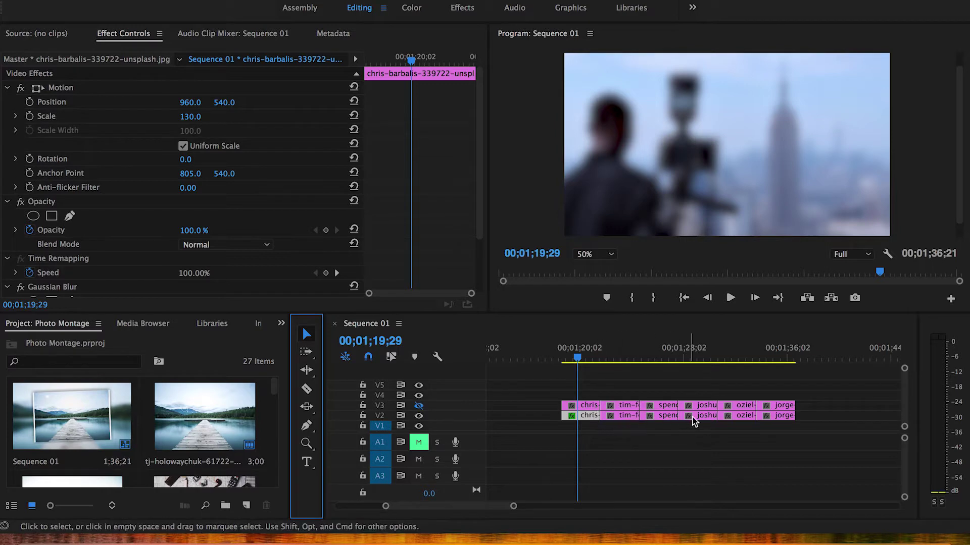
- Paste the first V2 copy's Motion settings onto the other V2 photo clips
{"action": "left_click", "coordinate": [55, 88]}
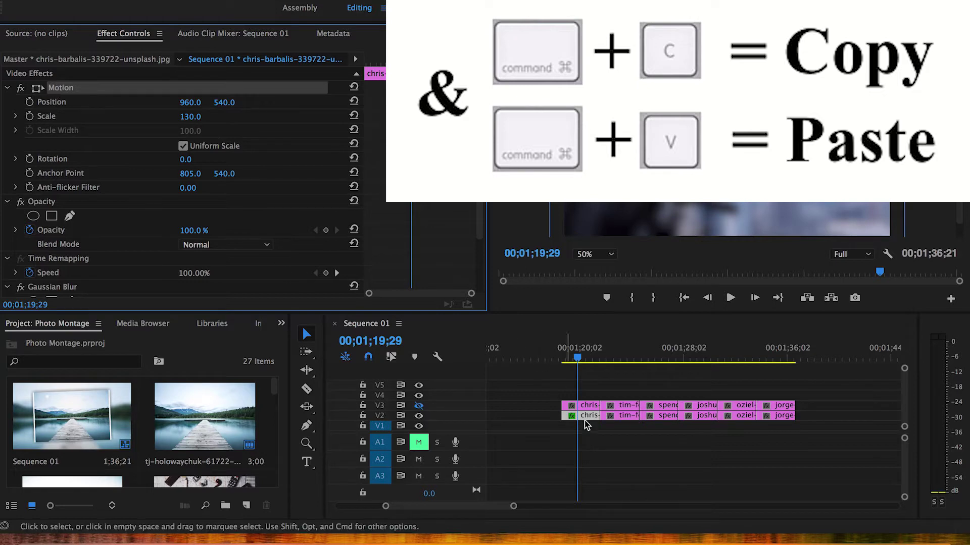
{"action": "left_click_drag", "start_coordinate": [619, 427], "coordinate": [791, 424]}
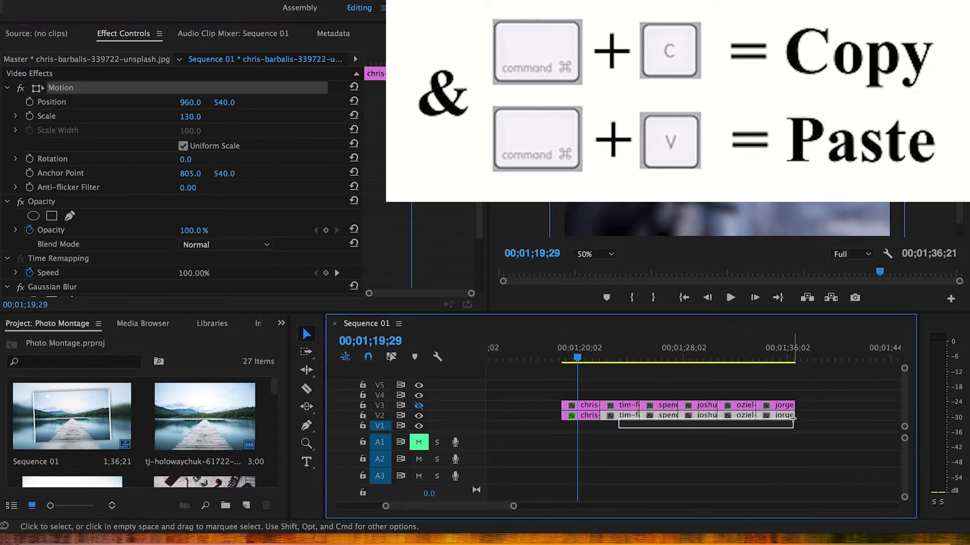
{"action": "key", "text": "super+alt+v"}
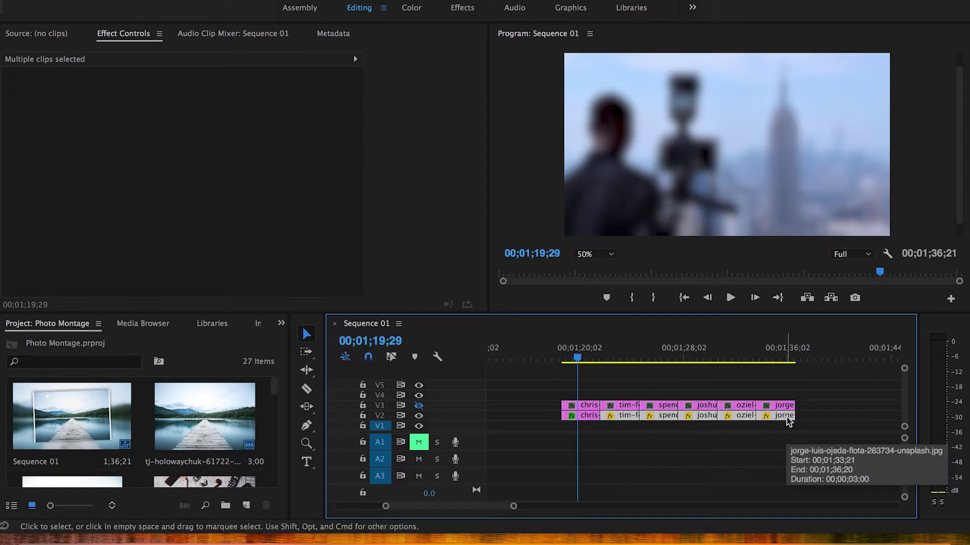
- Paste the first copy's Gaussian Blur onto the other V2 clips and check along the sequence
{"action": "left_click", "coordinate": [589, 417]}
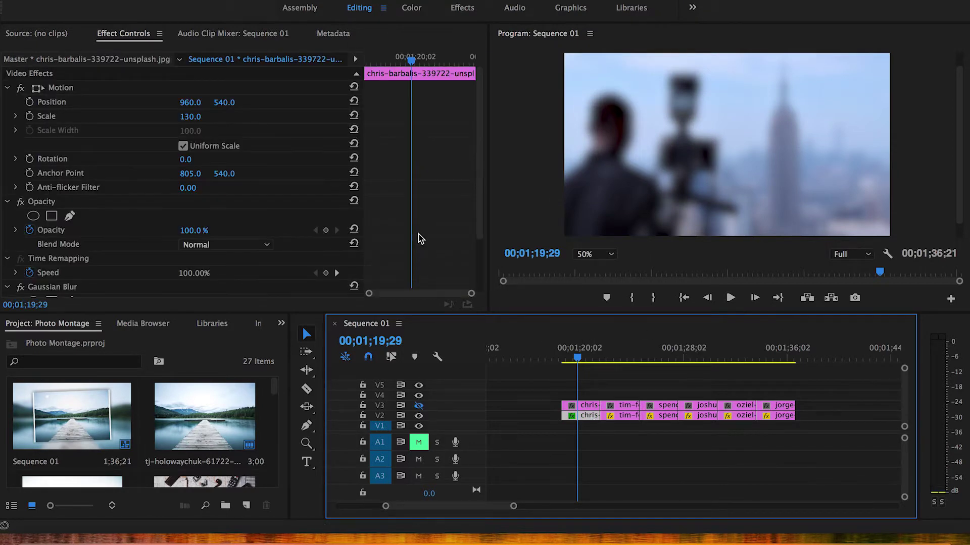
{"action": "scroll", "coordinate": [420, 237], "scroll_direction": "down", "scroll_amount": 5}
{"action": "left_click", "coordinate": [58, 221]}
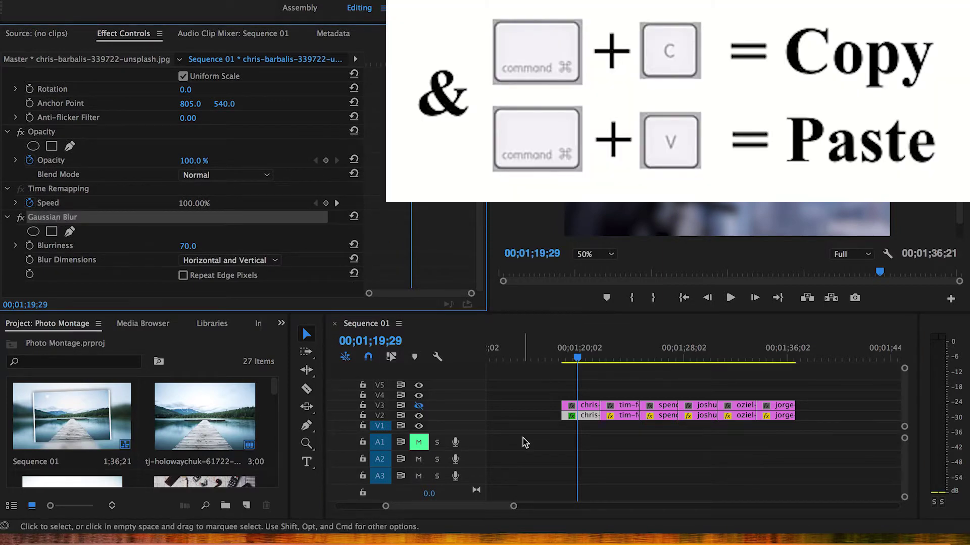
{"action": "left_click_drag", "start_coordinate": [624, 423], "coordinate": [789, 418]}
{"action": "key", "text": "super+v"}
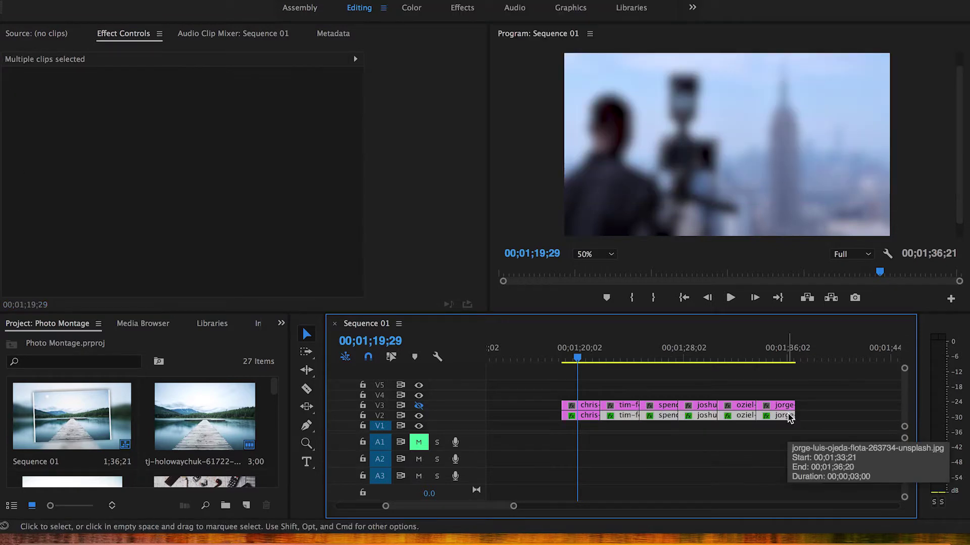
{"action": "mouse_move", "coordinate": [579, 363]}
{"action": "left_mouse_down"}
{"action": "mouse_move", "coordinate": [781, 365]}
{"action": "mouse_move", "coordinate": [589, 364]}
{"action": "left_mouse_up"}
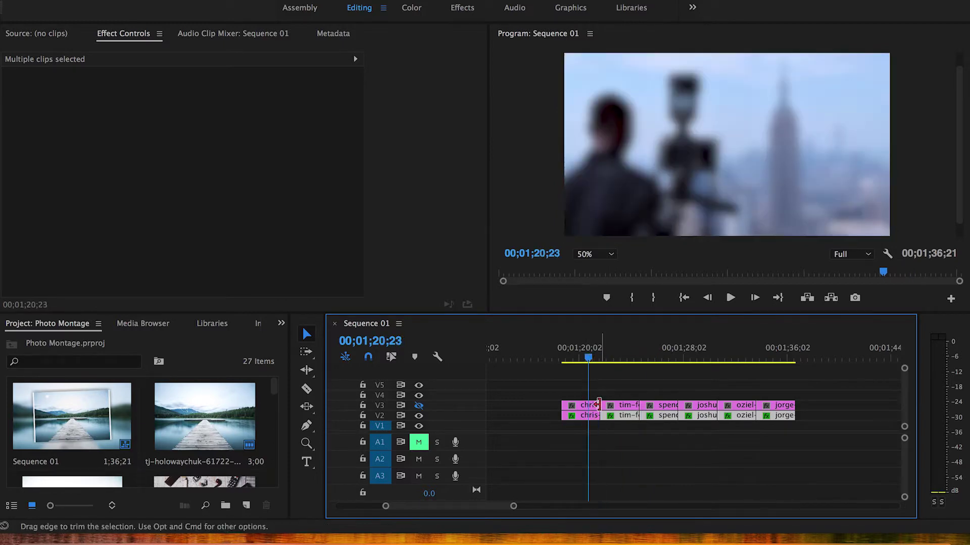
- Set the first sharp photo's Scale to 75 with a keyframe at the clip start
{"action": "left_click", "coordinate": [583, 407]}
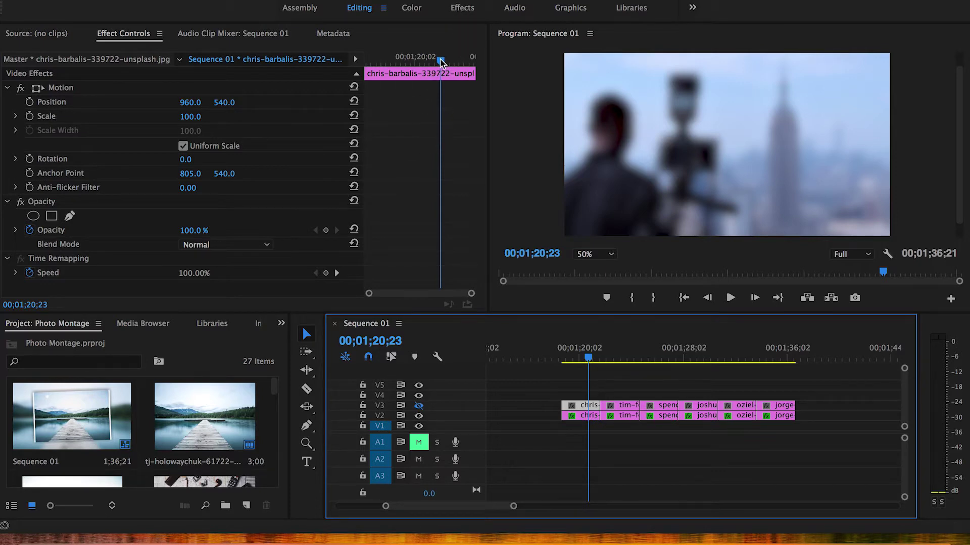
{"action": "left_click_drag", "start_coordinate": [440, 62], "coordinate": [366, 60]}
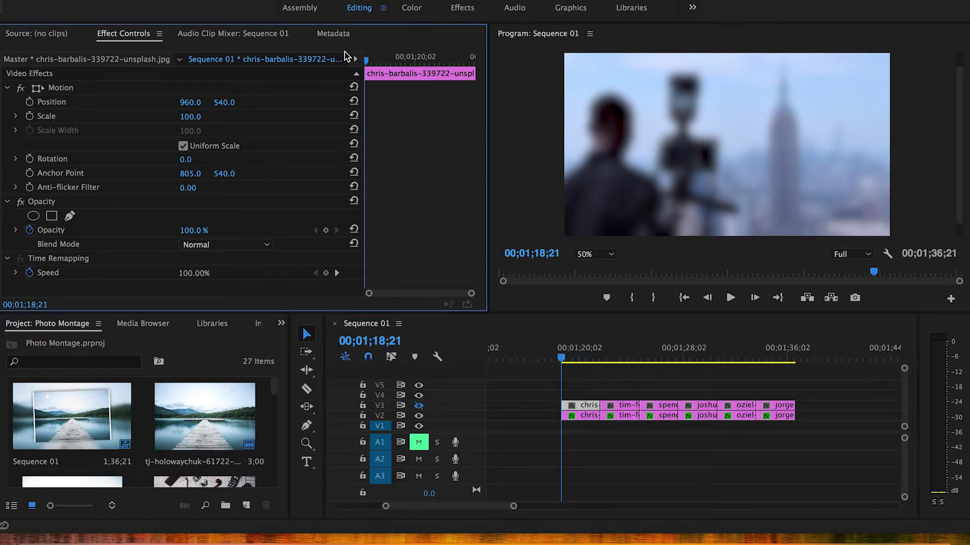
{"action": "left_click", "coordinate": [186, 118]}
{"action": "type", "text": "75"}
{"action": "key", "text": "Return"}
{"action": "left_click", "coordinate": [28, 116]}
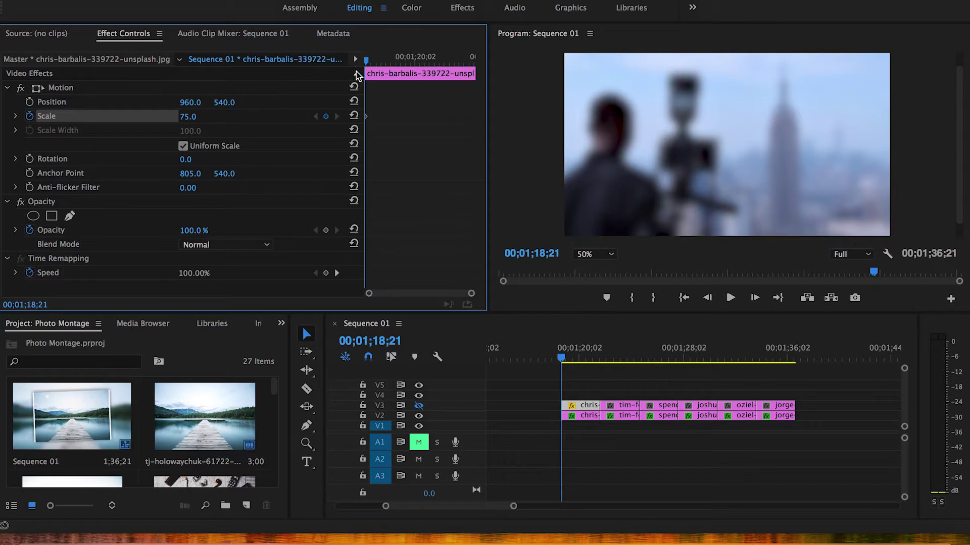
- Set the photo's Scale to 85 at the end of the clip
{"action": "left_click_drag", "start_coordinate": [368, 63], "coordinate": [503, 65]}
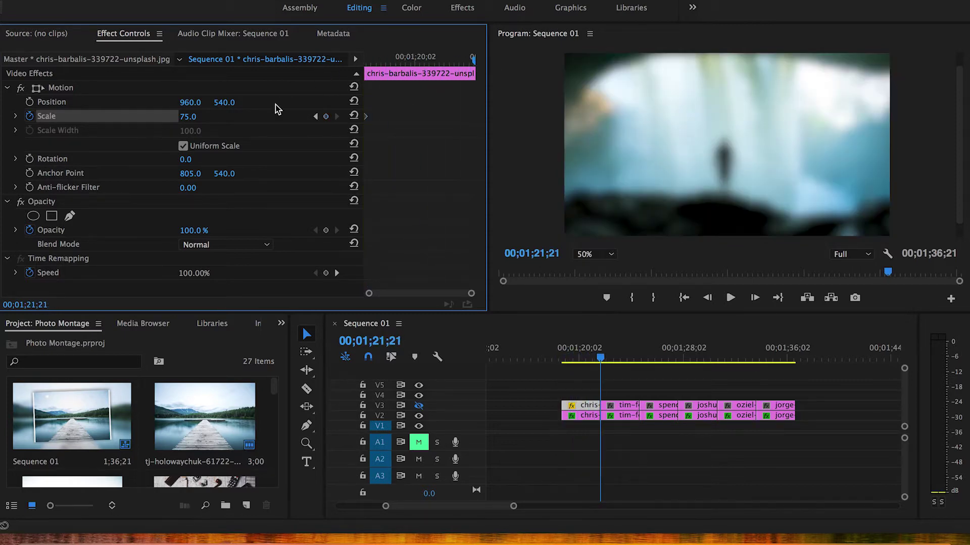
{"action": "left_click", "coordinate": [197, 116]}
{"action": "type", "text": "85"}
{"action": "key", "text": "Return"}
- Make track V3 visible again and preview the zoom near the clip start
{"action": "left_click_drag", "start_coordinate": [397, 64], "coordinate": [374, 64]}
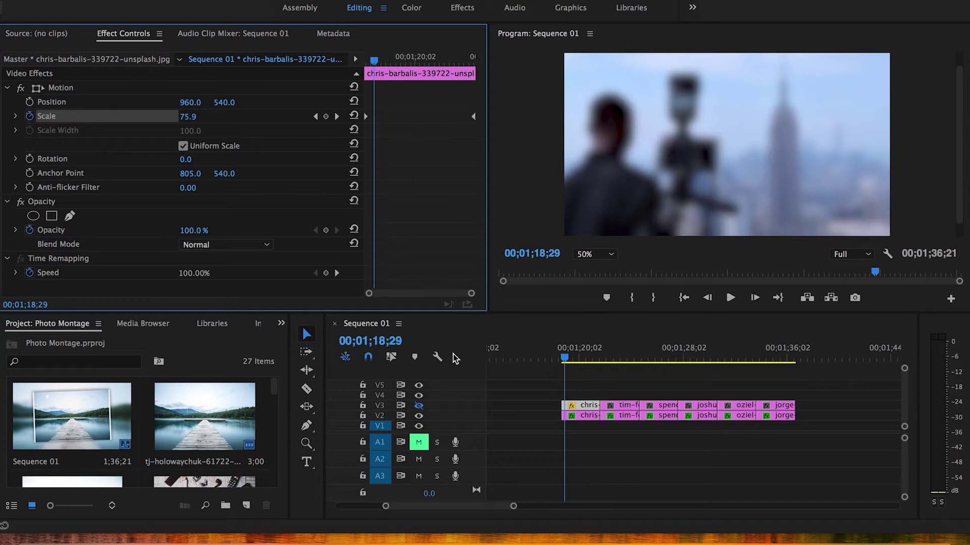
{"action": "left_click", "coordinate": [419, 406]}
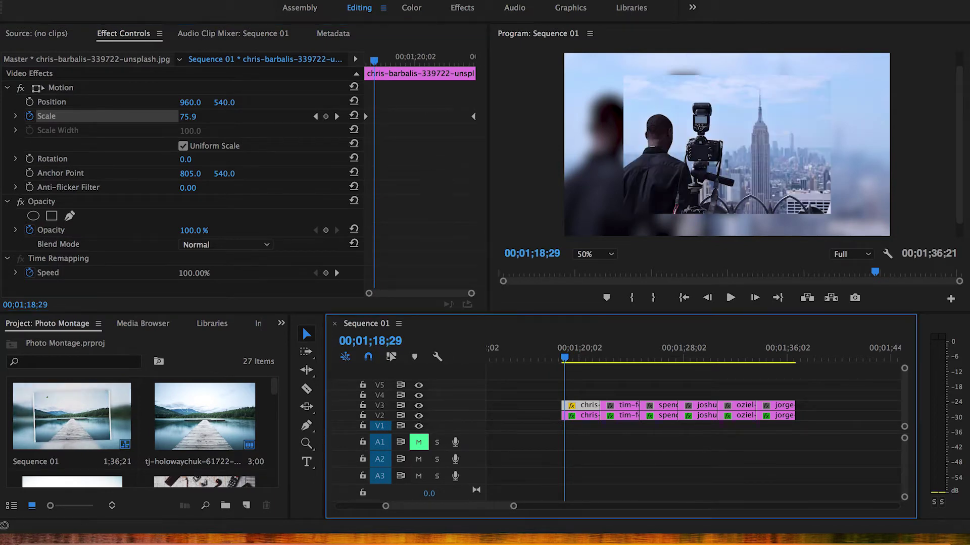
{"action": "mouse_move", "coordinate": [374, 61]}
{"action": "left_mouse_down"}
{"action": "mouse_move", "coordinate": [475, 69]}
{"action": "mouse_move", "coordinate": [360, 61]}
{"action": "left_mouse_up"}
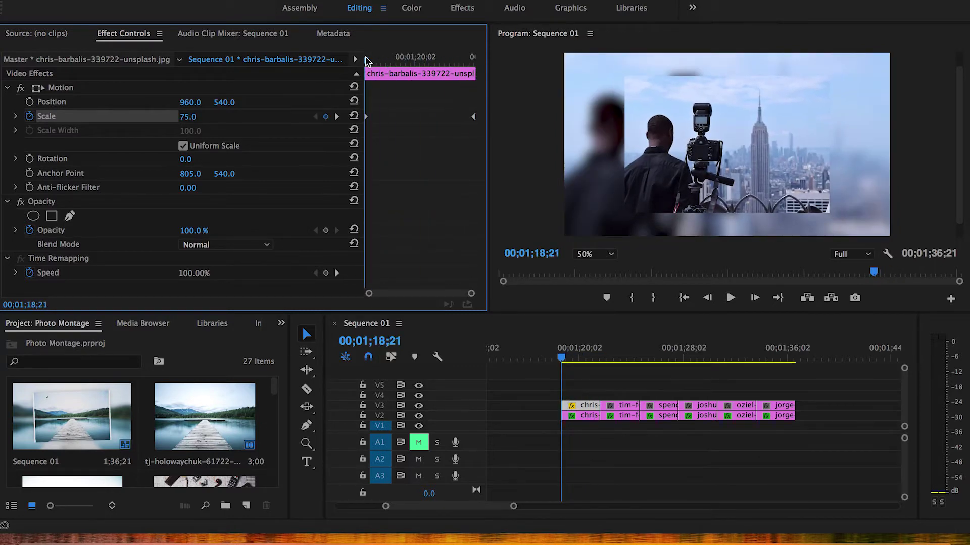
- Search the Effects panel for 'radial' and drop Radial Shadow onto the first V3 photo
{"action": "left_click", "coordinate": [458, 12]}
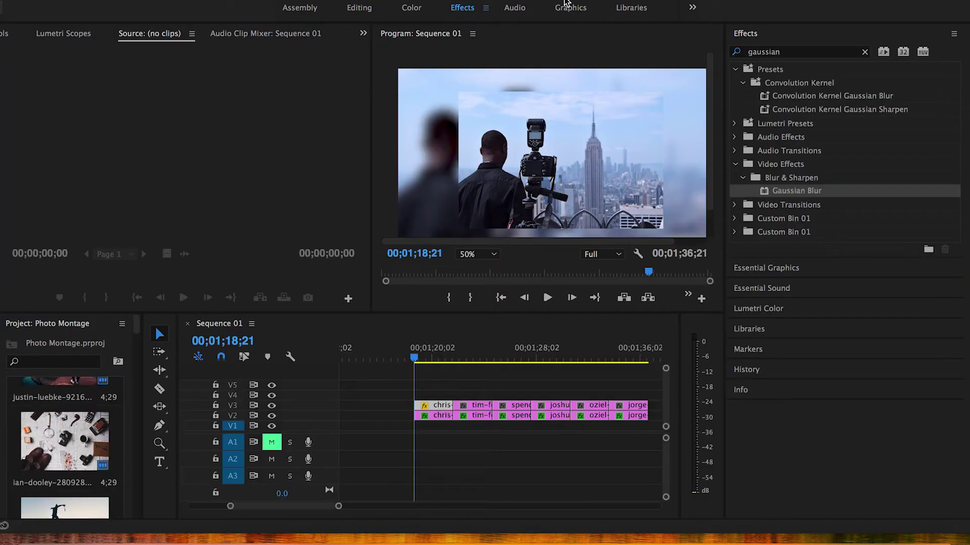
{"action": "left_click", "coordinate": [862, 52]}
{"action": "left_click", "coordinate": [865, 53]}
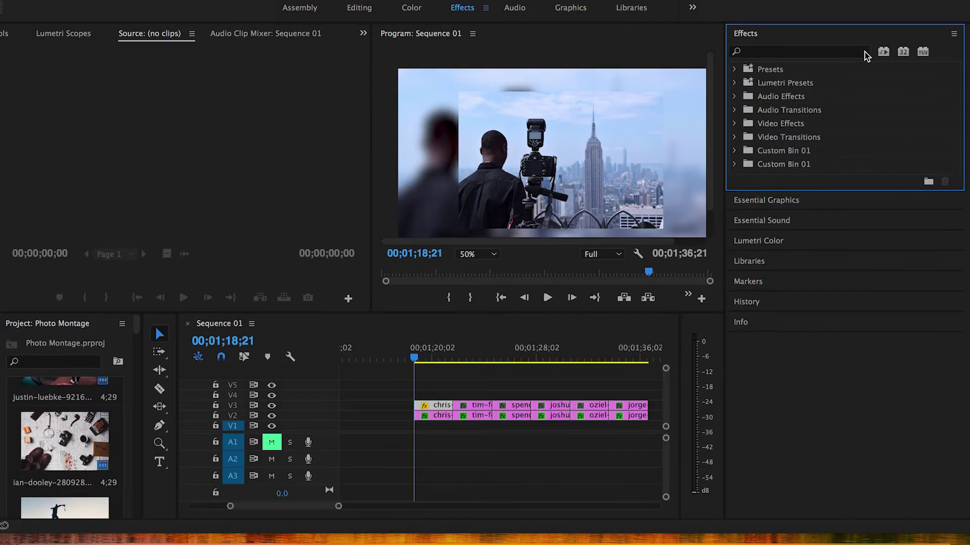
{"action": "key", "text": "a"}
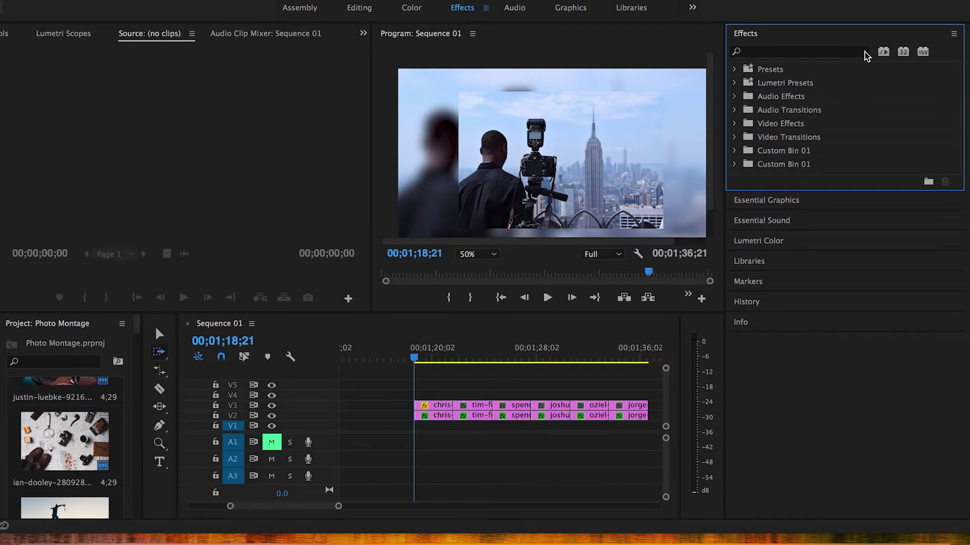
{"action": "left_click", "coordinate": [846, 53]}
{"action": "type", "text": "ra"}
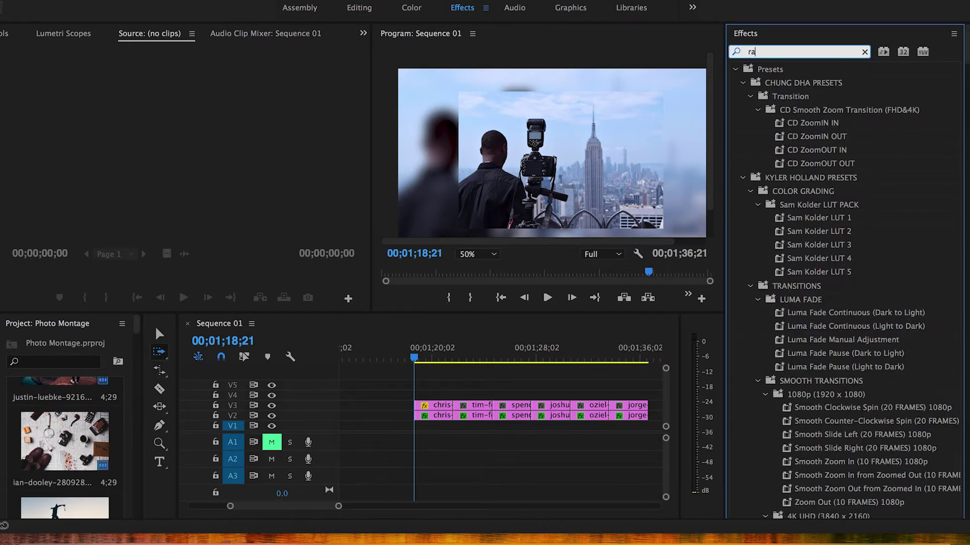
{"action": "type", "text": "dial"}
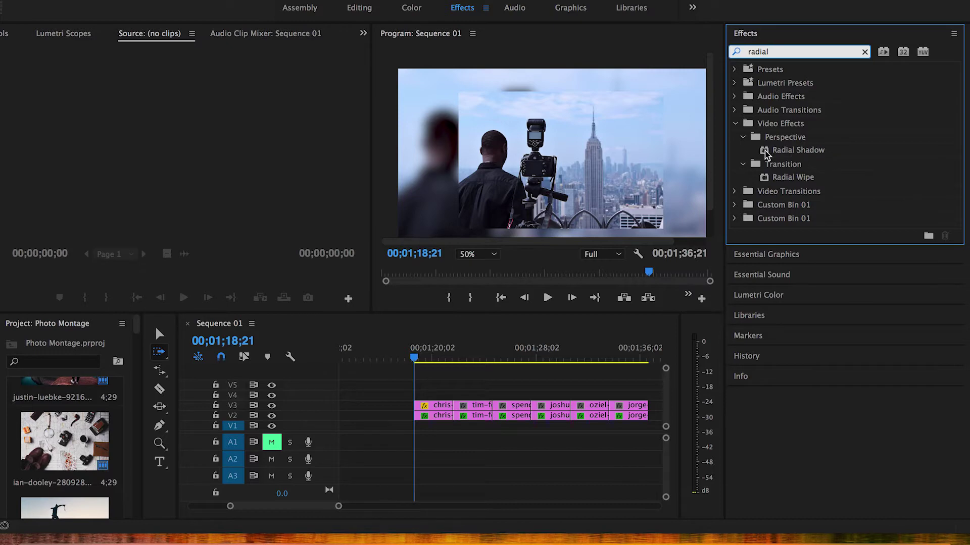
{"action": "left_click_drag", "start_coordinate": [766, 154], "coordinate": [436, 407]}
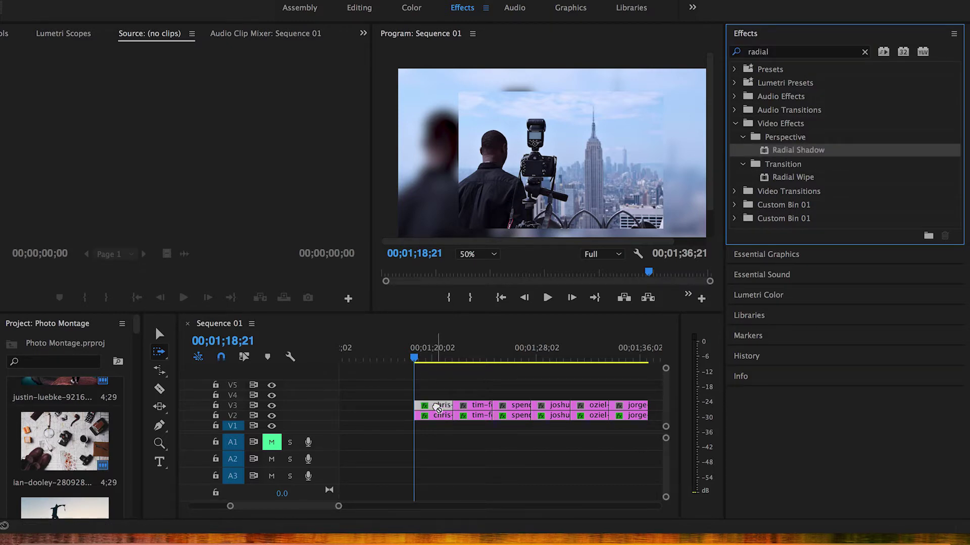
{"action": "left_click", "coordinate": [365, 8]}
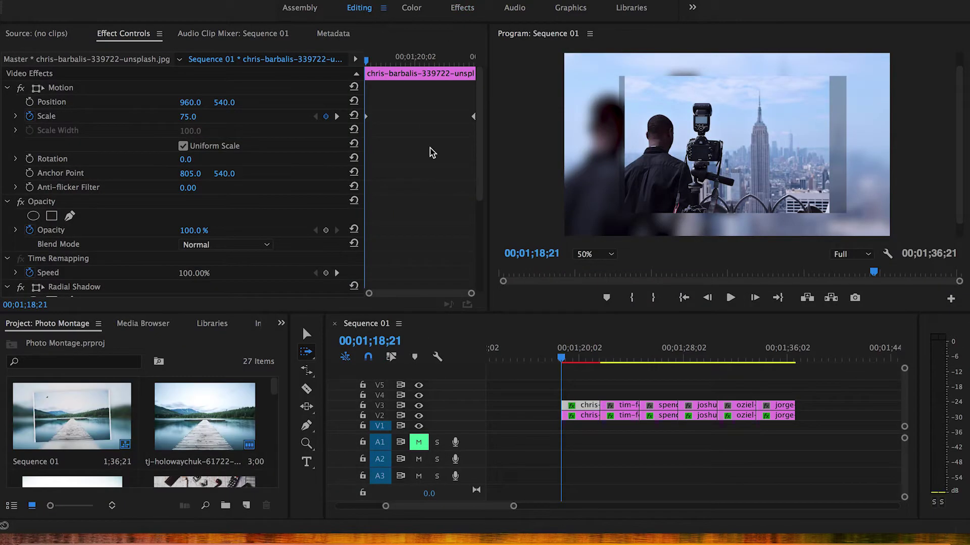
{"action": "scroll", "coordinate": [431, 149], "scroll_direction": "down", "scroll_amount": 5}
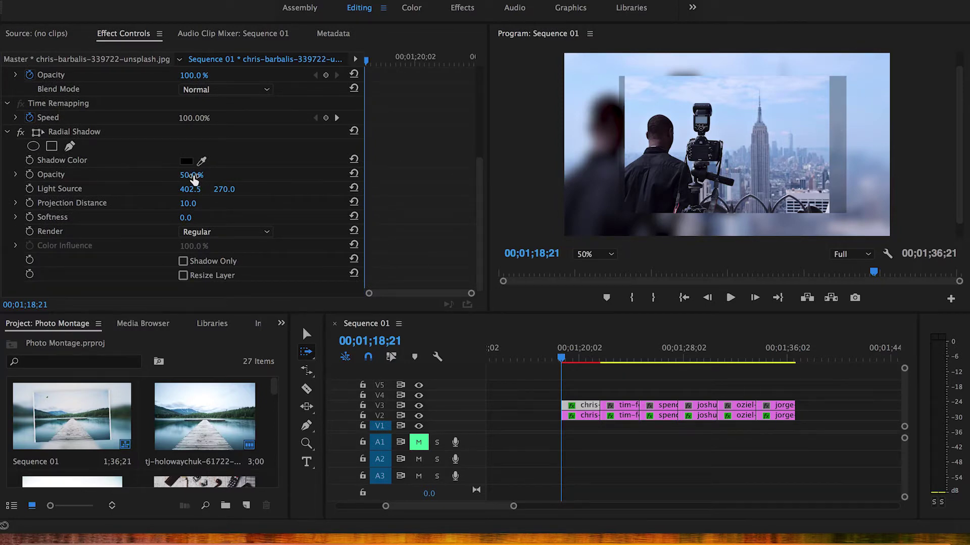
- Raise the Radial Shadow opacity to 100% and make the shadow colour white
{"action": "left_click_drag", "start_coordinate": [193, 180], "coordinate": [243, 179]}
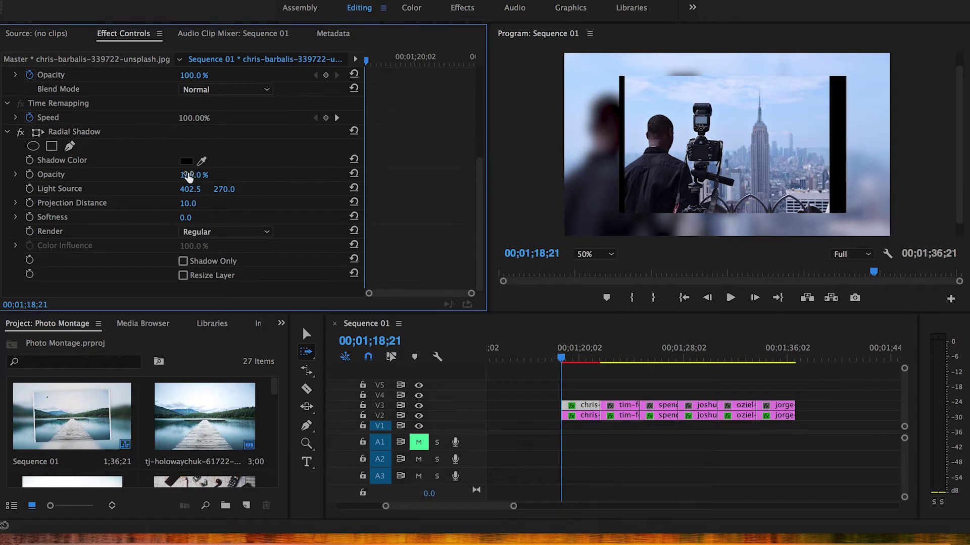
{"action": "left_click", "coordinate": [186, 161]}
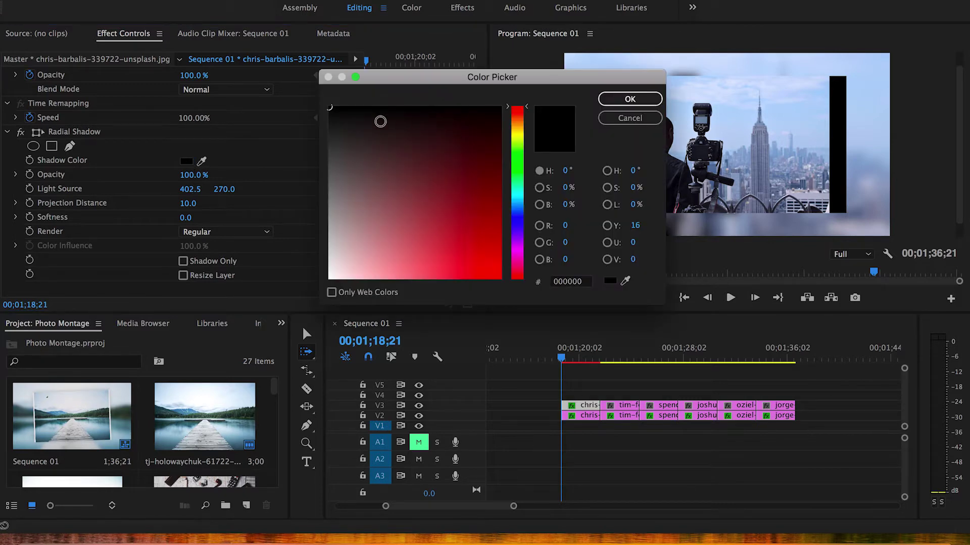
{"action": "left_click", "coordinate": [330, 278]}
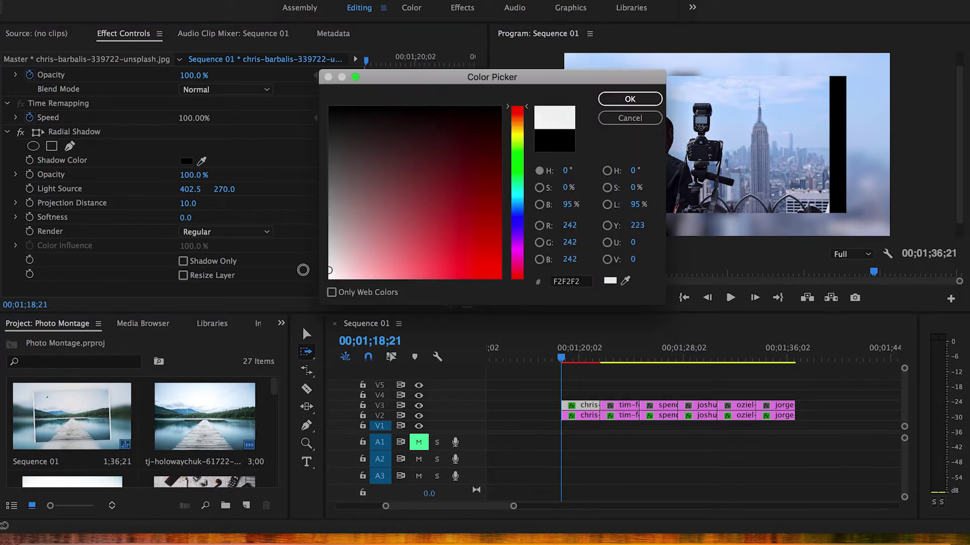
{"action": "left_click", "coordinate": [641, 98]}
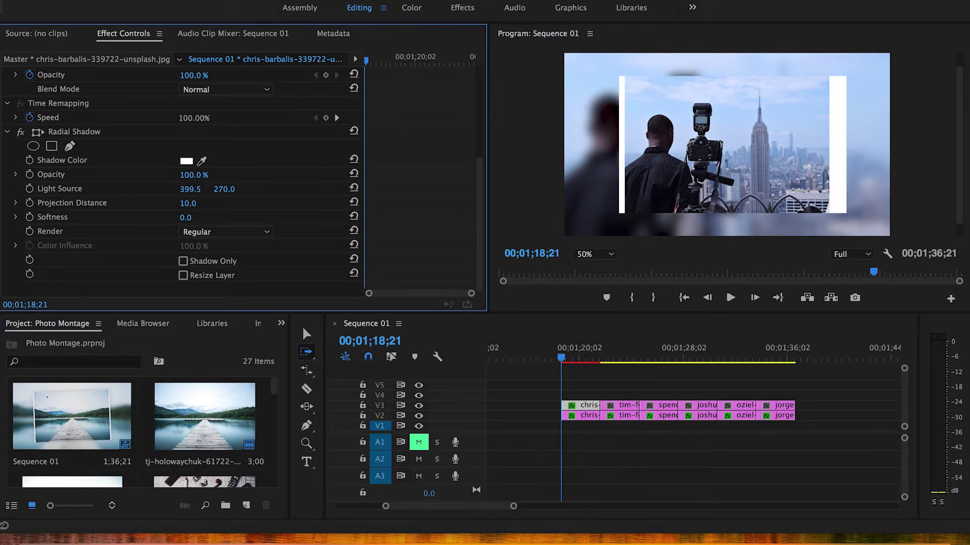
- Shift the light source and set the projection distance to 3
{"action": "left_click_drag", "start_coordinate": [190, 189], "coordinate": [340, 189]}
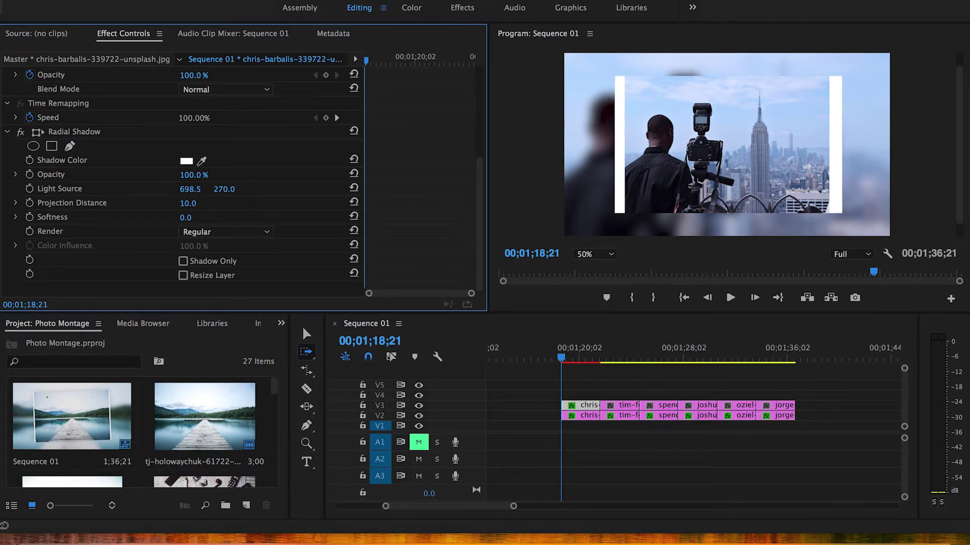
{"action": "left_click", "coordinate": [197, 202]}
{"action": "type", "text": "3"}
{"action": "key", "text": "Return"}
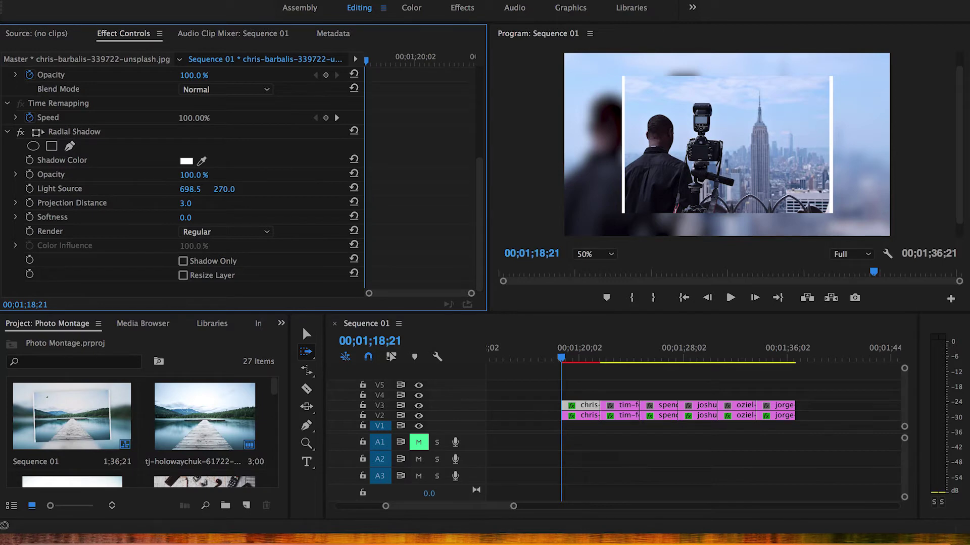
- Set the light source horizontal position to 700
{"action": "left_click", "coordinate": [192, 189]}
{"action": "type", "text": "700"}
{"action": "key", "text": "Return"}
{"action": "left_click", "coordinate": [460, 8]}
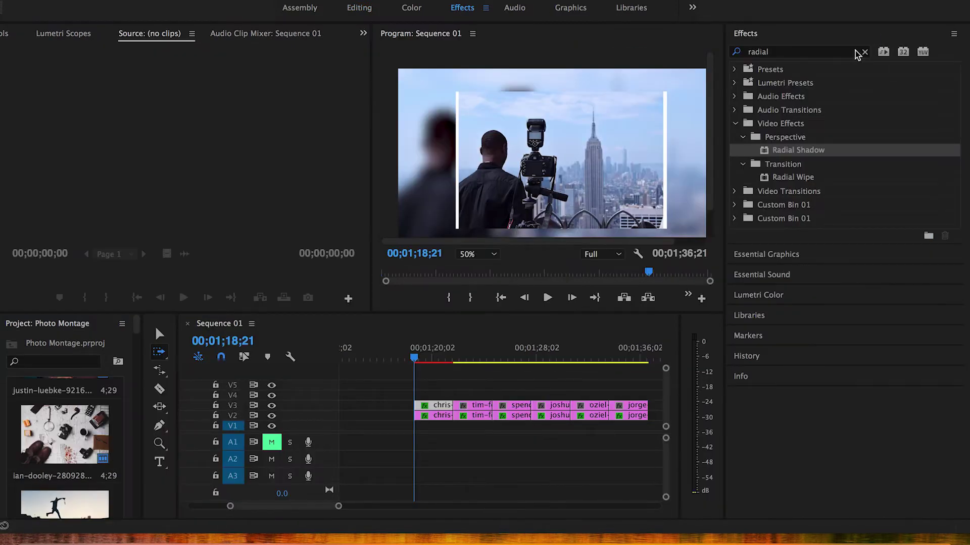
- Search the effects for 'drop sha' and apply Drop Shadow to the first V3 photo
{"action": "left_click", "coordinate": [864, 52]}
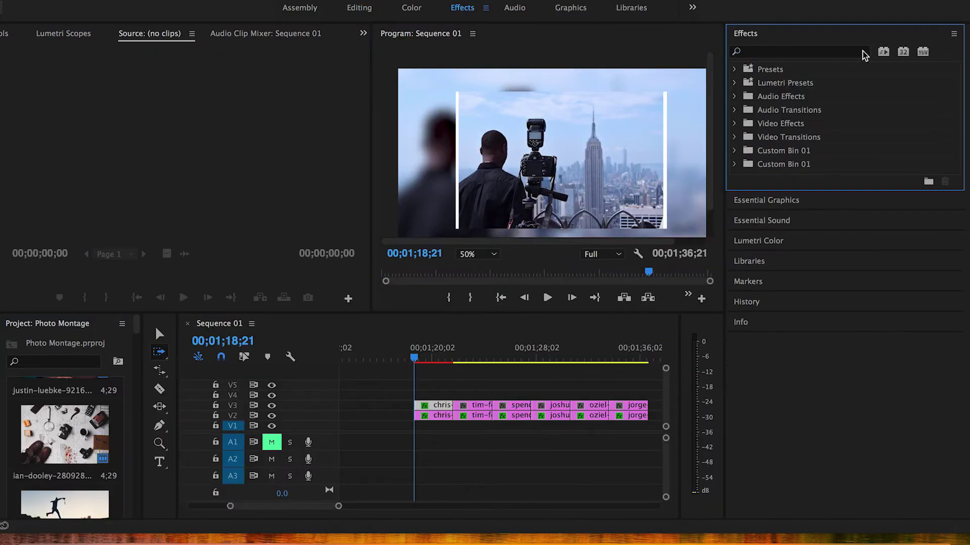
{"action": "key", "text": "b"}
{"action": "key", "text": "p"}
{"action": "left_click", "coordinate": [857, 53]}
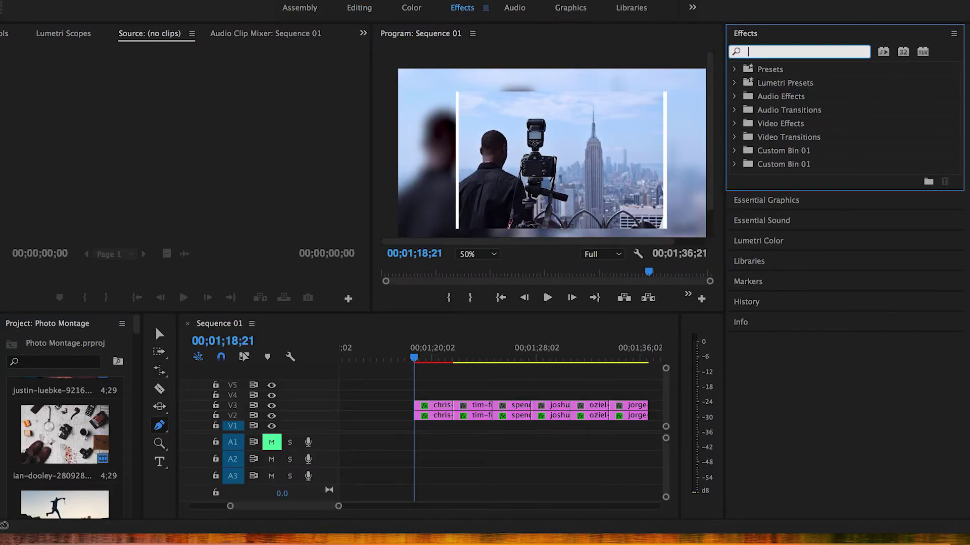
{"action": "type", "text": "drop shadow"}
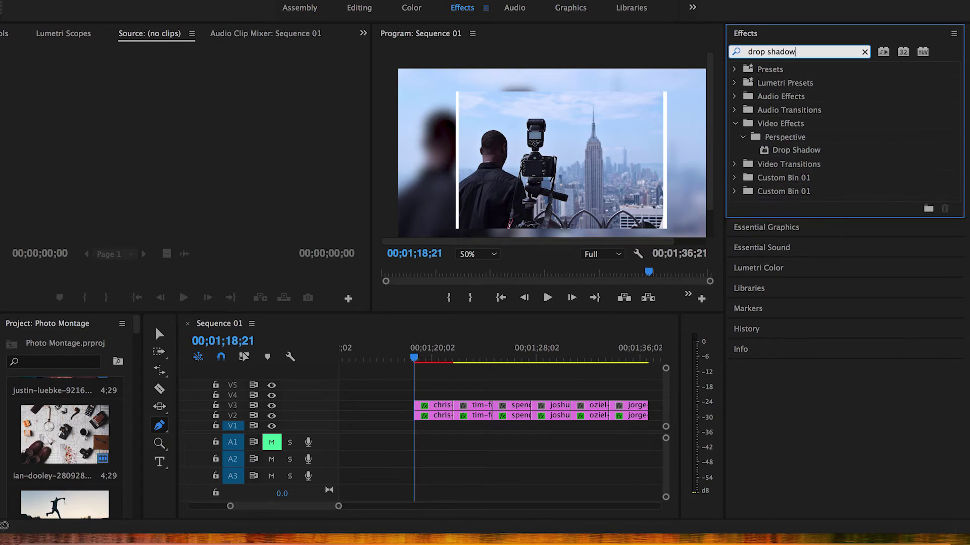
{"action": "left_click_drag", "start_coordinate": [778, 150], "coordinate": [432, 406]}
{"action": "left_click", "coordinate": [356, 9]}
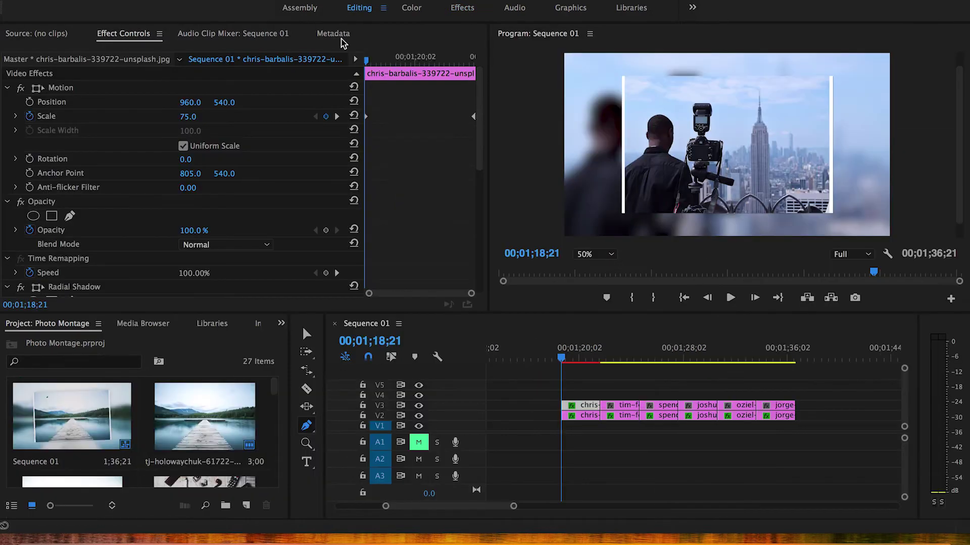
- Adjust the drop shadow to distance 43 and softness 73
{"action": "scroll", "coordinate": [403, 162], "scroll_direction": "down", "scroll_amount": 6}
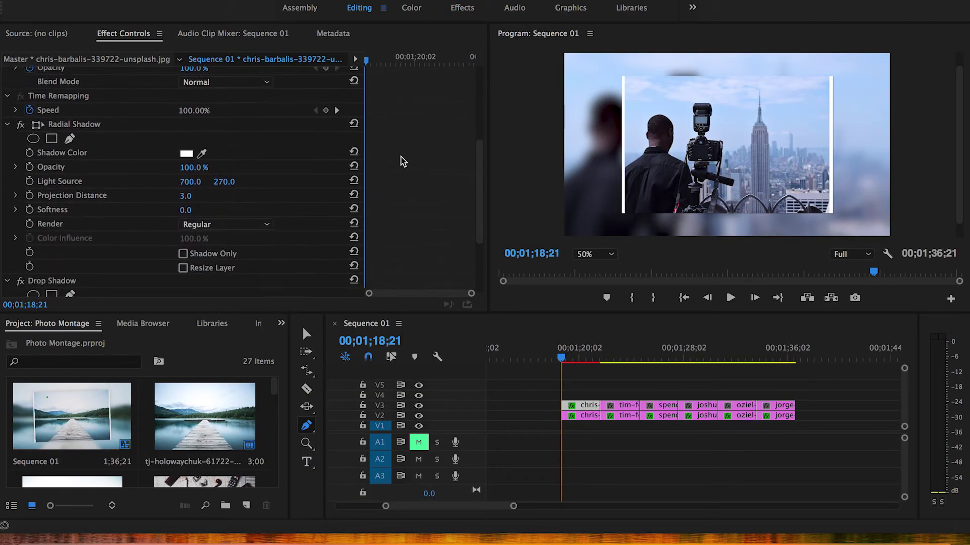
{"action": "scroll", "coordinate": [402, 162], "scroll_direction": "down", "scroll_amount": 3}
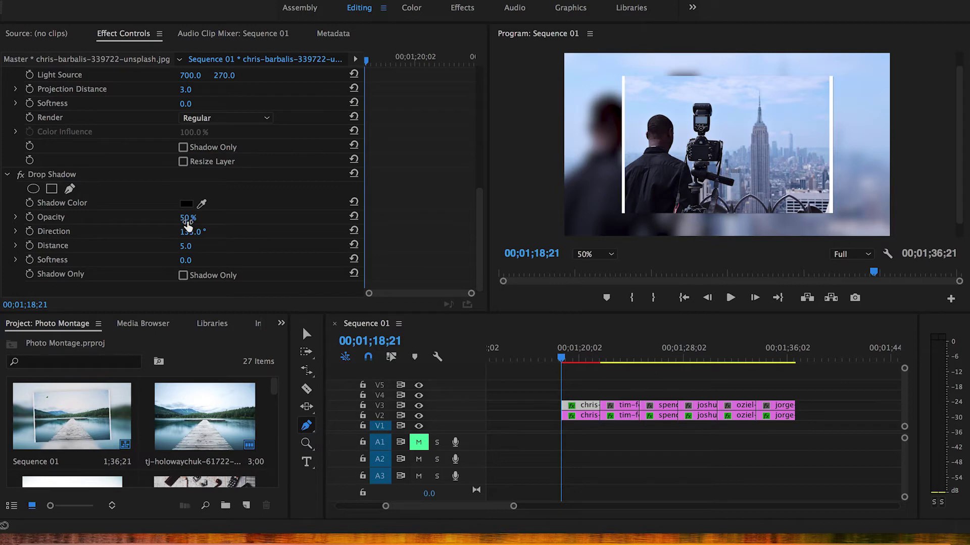
{"action": "left_click", "coordinate": [197, 243]}
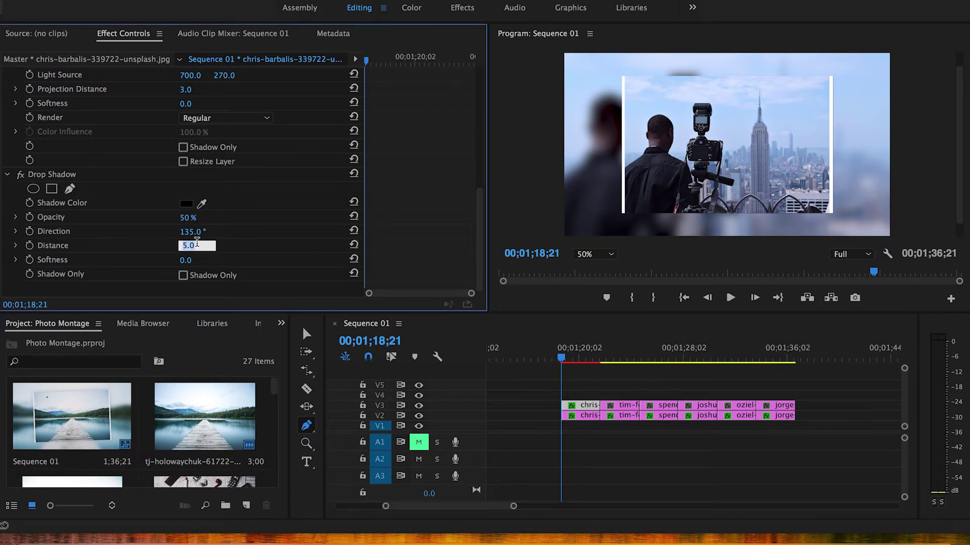
{"action": "type", "text": "15"}
{"action": "key", "text": "Return"}
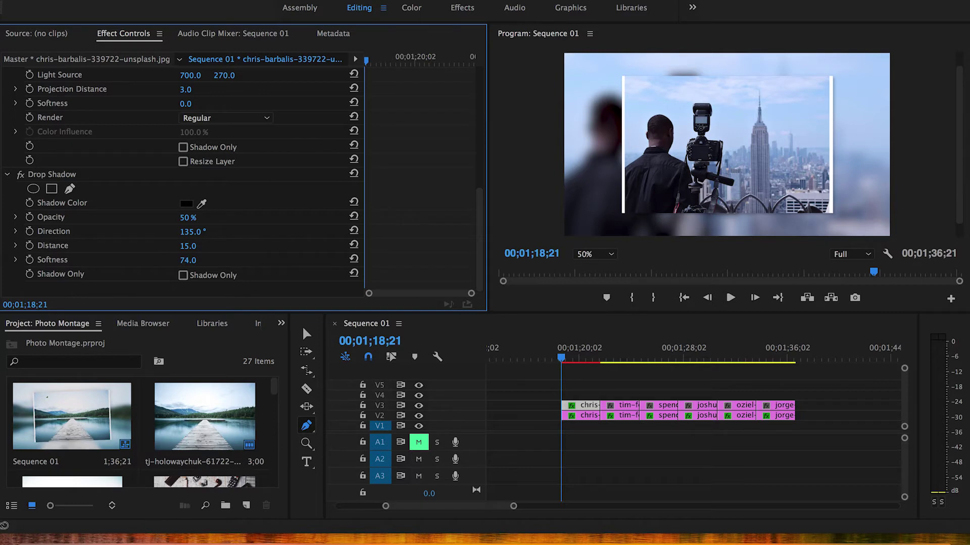
{"action": "left_click_drag", "start_coordinate": [190, 264], "coordinate": [182, 246]}
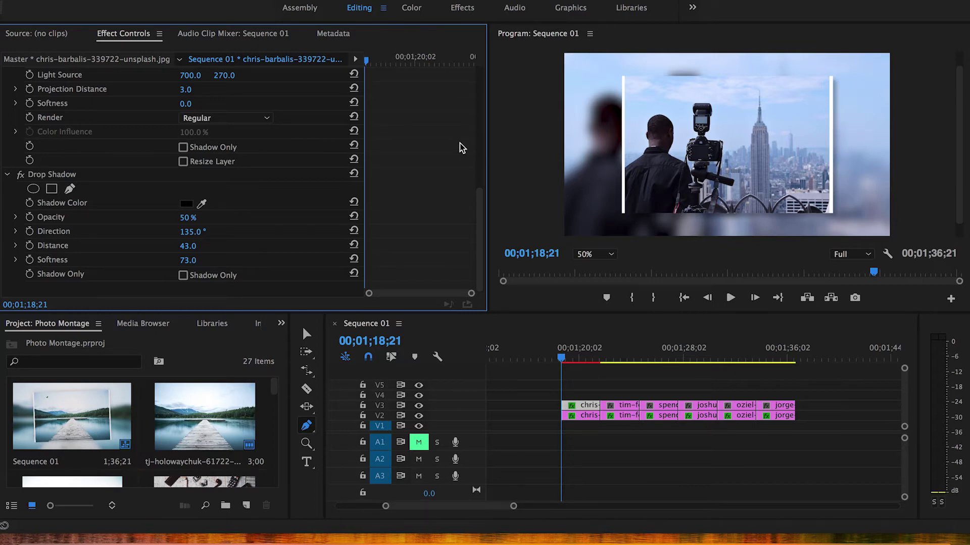
{"action": "scroll", "coordinate": [461, 147], "scroll_direction": "up", "scroll_amount": 10}
- Preview the photo's zoom animation and go back to the city photo's start
{"action": "key", "text": "space"}
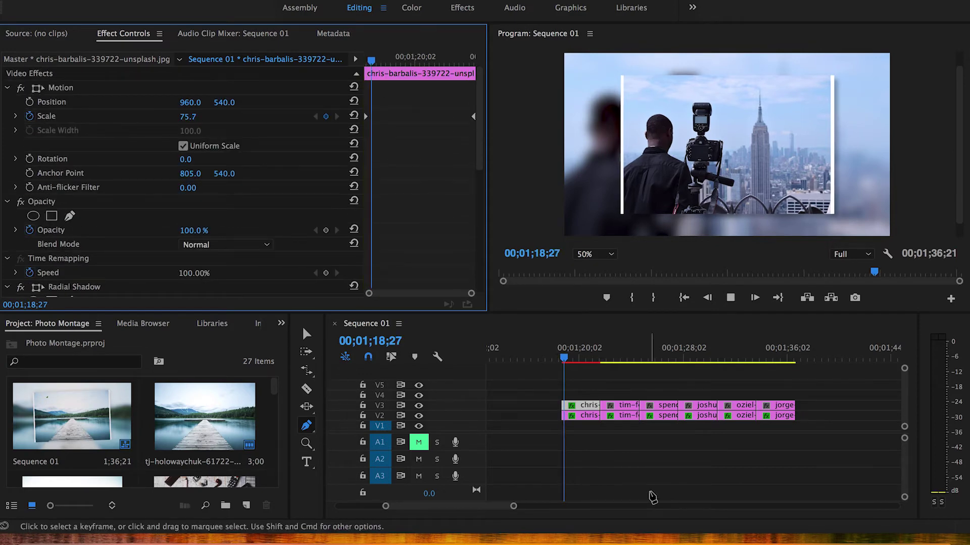
{"action": "key", "text": "space"}
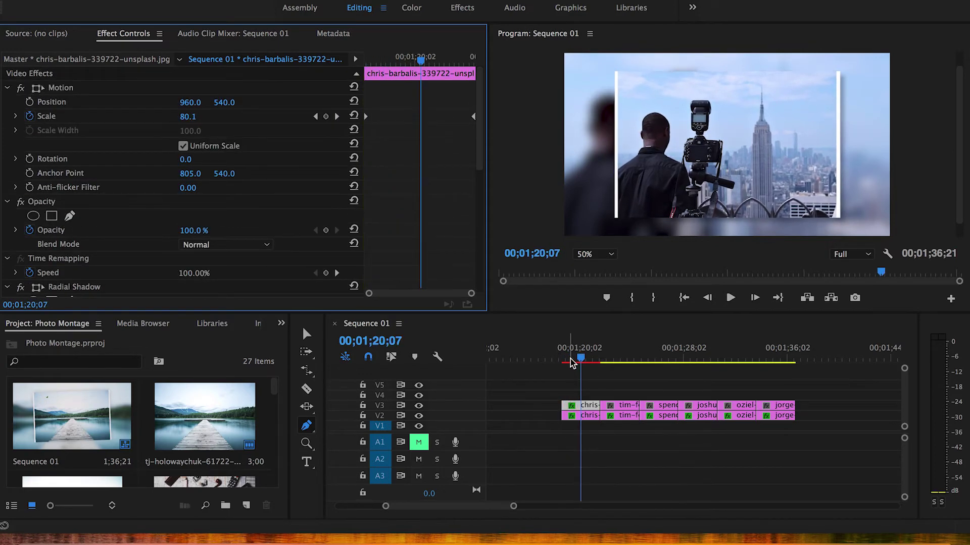
{"action": "left_click", "coordinate": [572, 363]}
{"action": "key", "text": "space"}
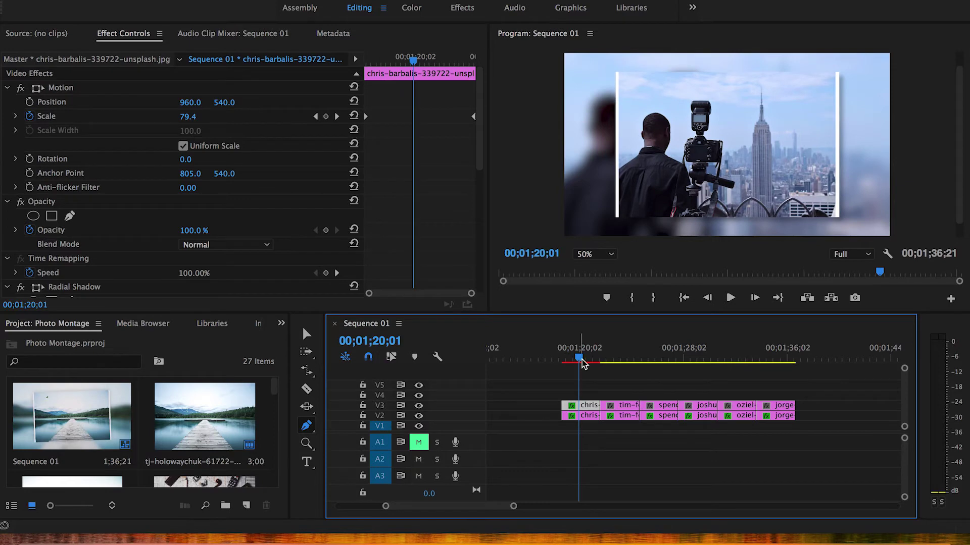
{"action": "left_click_drag", "start_coordinate": [571, 362], "coordinate": [567, 362]}
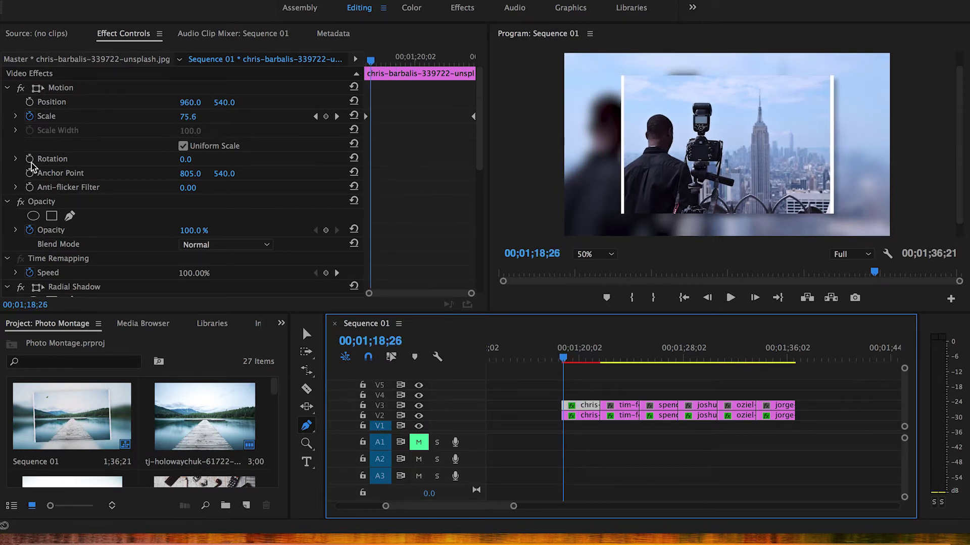
- Add a starting Rotation keyframe of -2° at the first scale keyframe
{"action": "left_click_drag", "start_coordinate": [374, 60], "coordinate": [357, 62]}
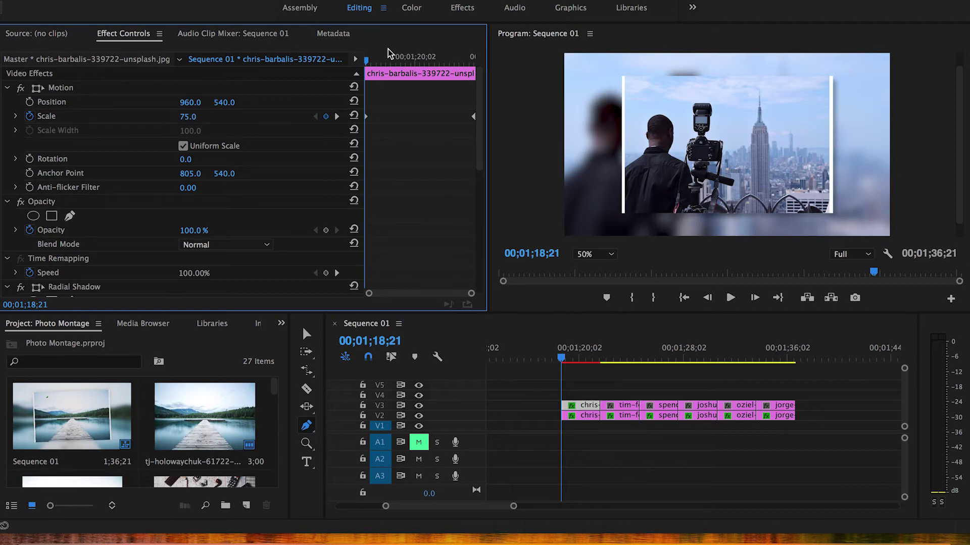
{"action": "left_click", "coordinate": [29, 159]}
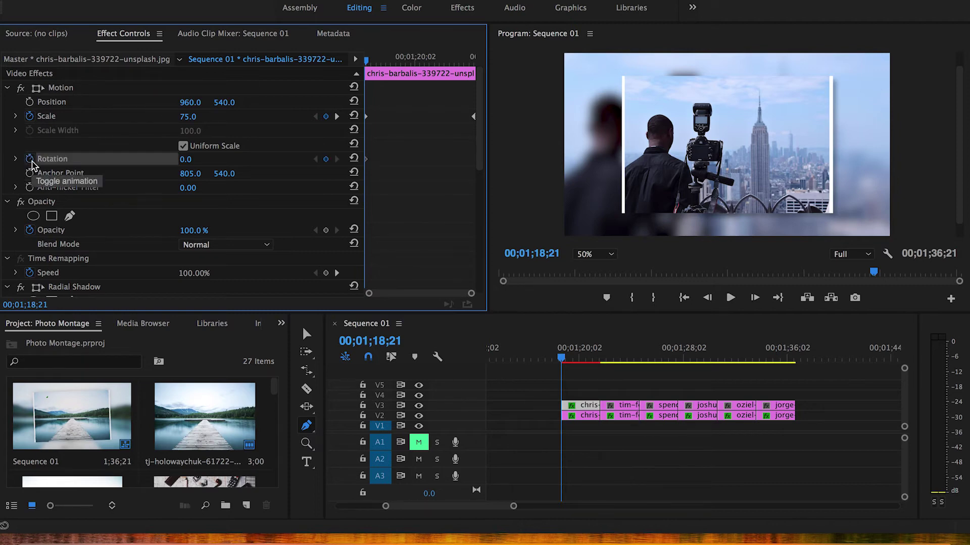
{"action": "left_click", "coordinate": [188, 159]}
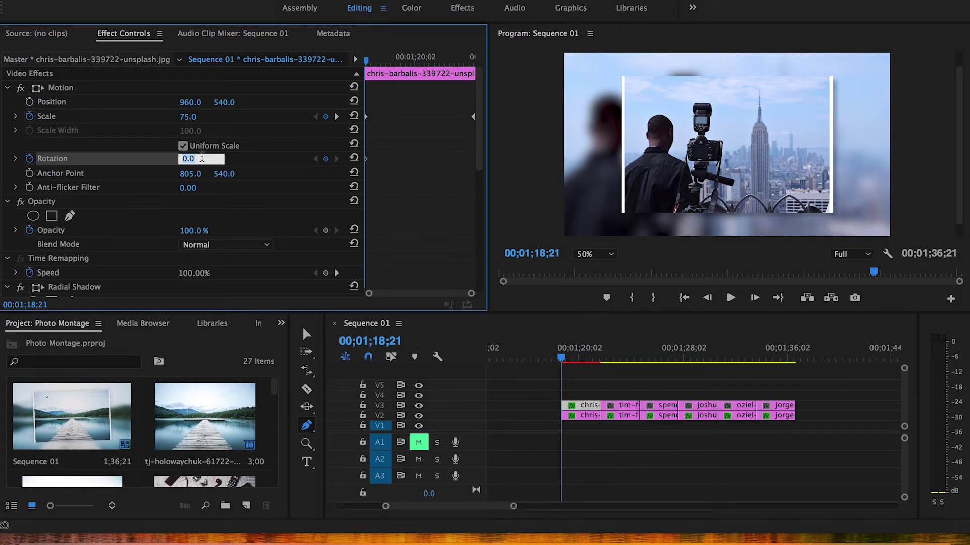
{"action": "type", "text": "-2"}
{"action": "key", "text": "Return"}
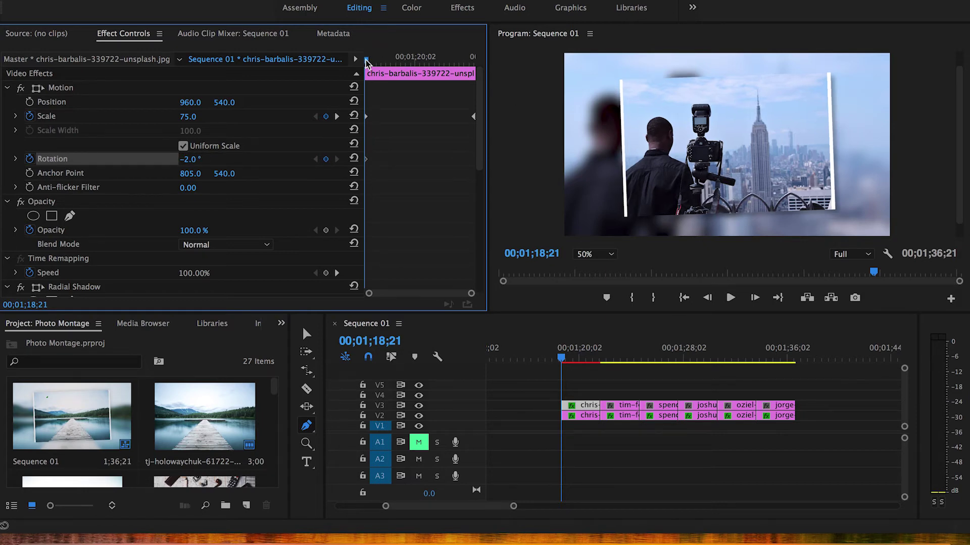
- Set Rotation to 2° at the end of the city photo
{"action": "left_click_drag", "start_coordinate": [369, 61], "coordinate": [487, 66]}
{"action": "left_click", "coordinate": [202, 158]}
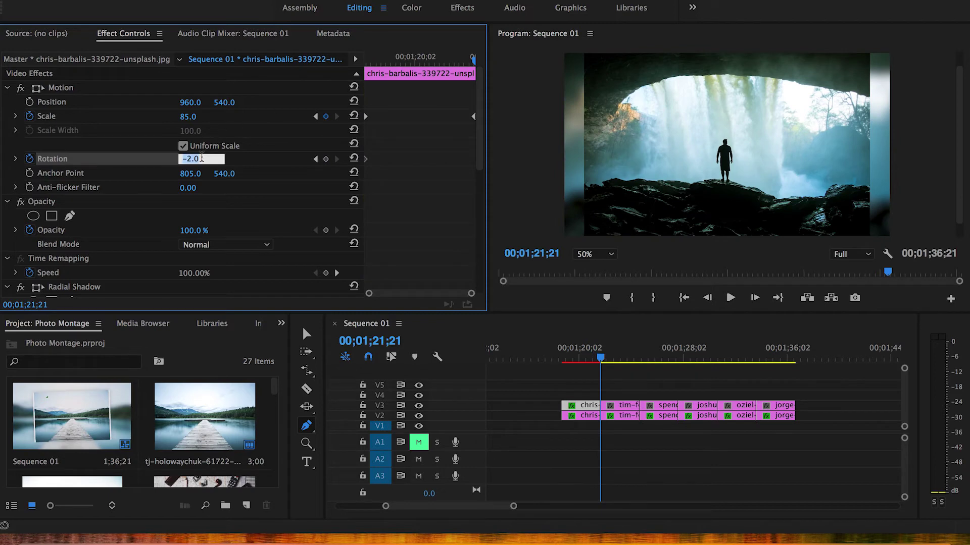
{"action": "type", "text": "2"}
{"action": "key", "text": "Return"}
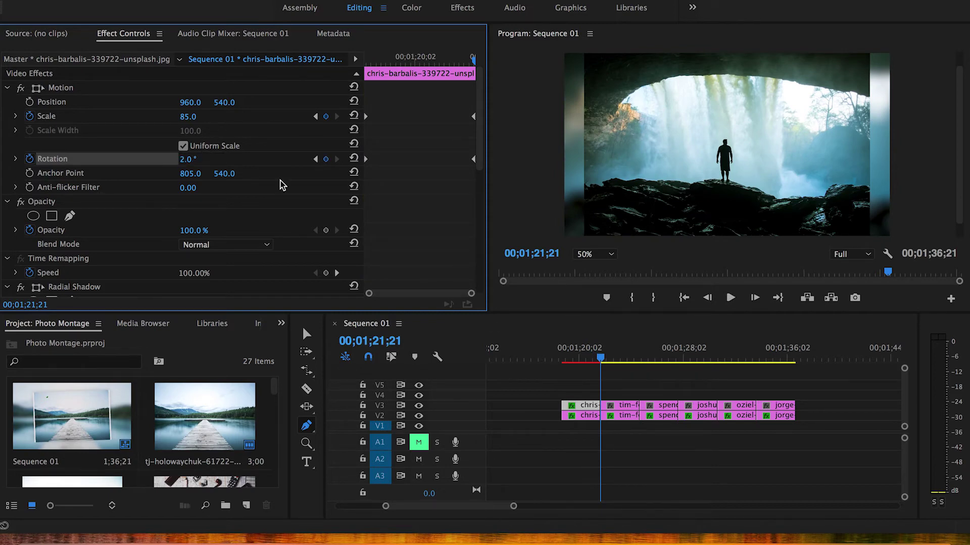
- Preview the combined zoom and rotation from the start of the city photo
{"action": "left_click_drag", "start_coordinate": [568, 354], "coordinate": [564, 354]}
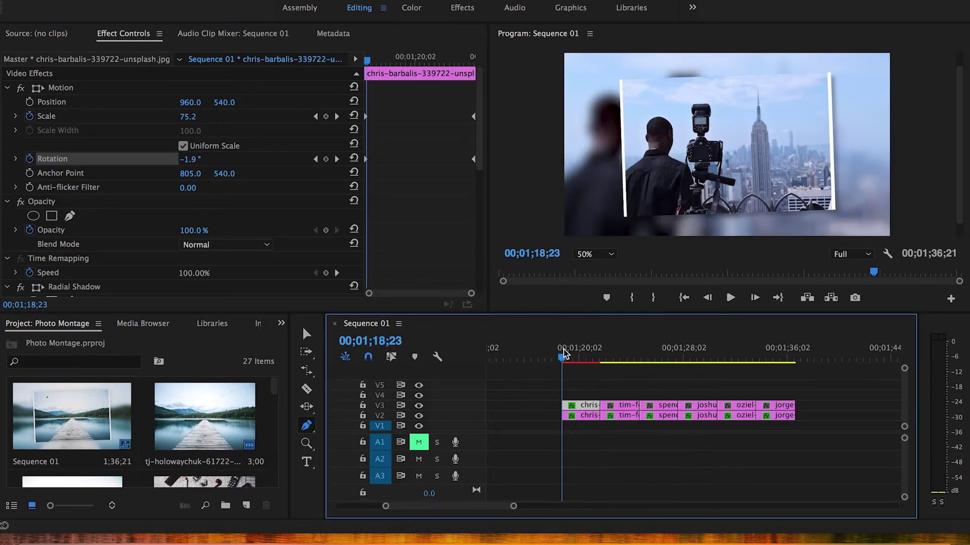
{"action": "key", "text": "space"}
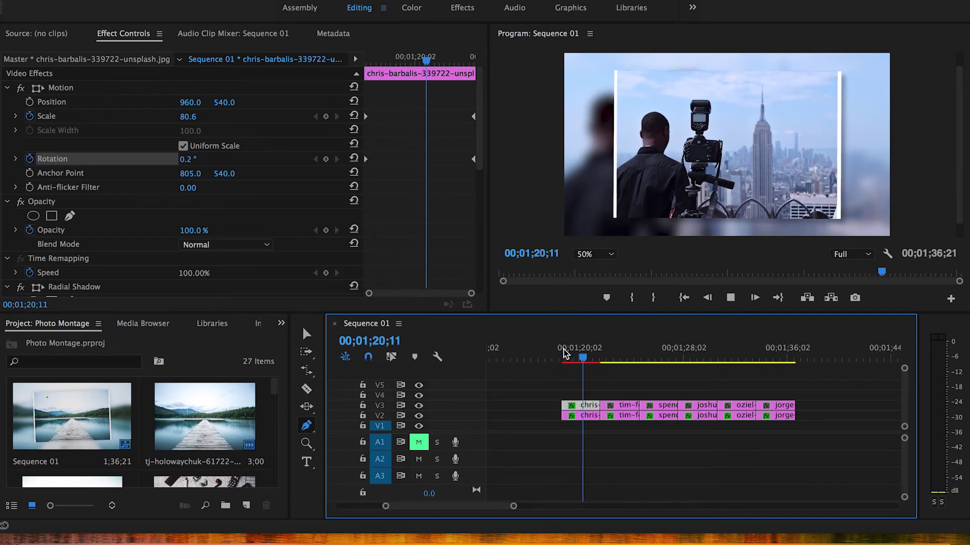
{"action": "key", "text": "space"}
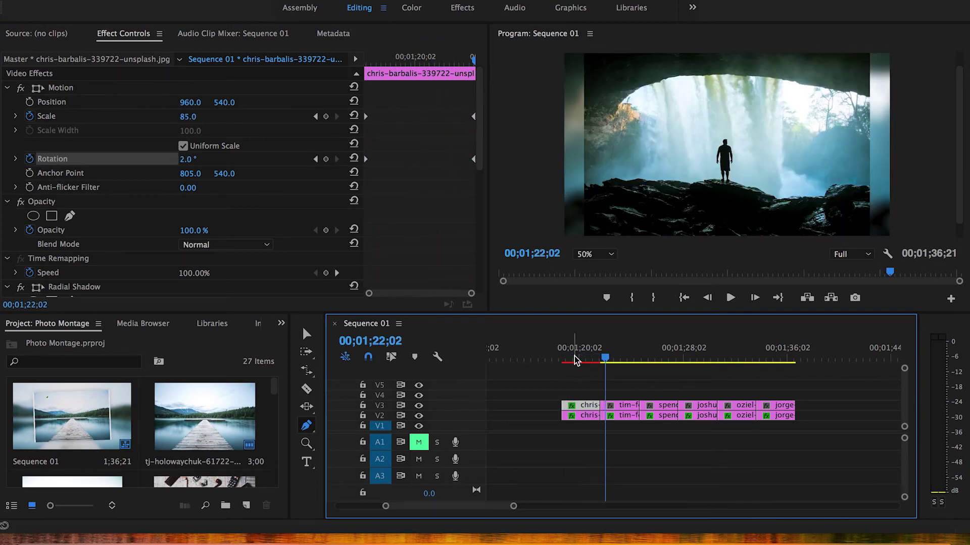
{"action": "left_click_drag", "start_coordinate": [576, 361], "coordinate": [570, 358]}
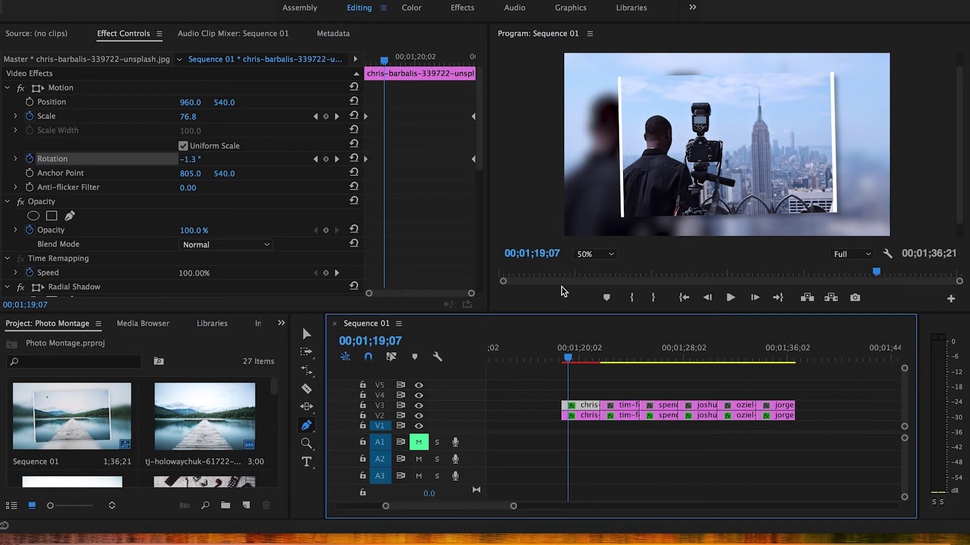
{"action": "left_click", "coordinate": [465, 10]}
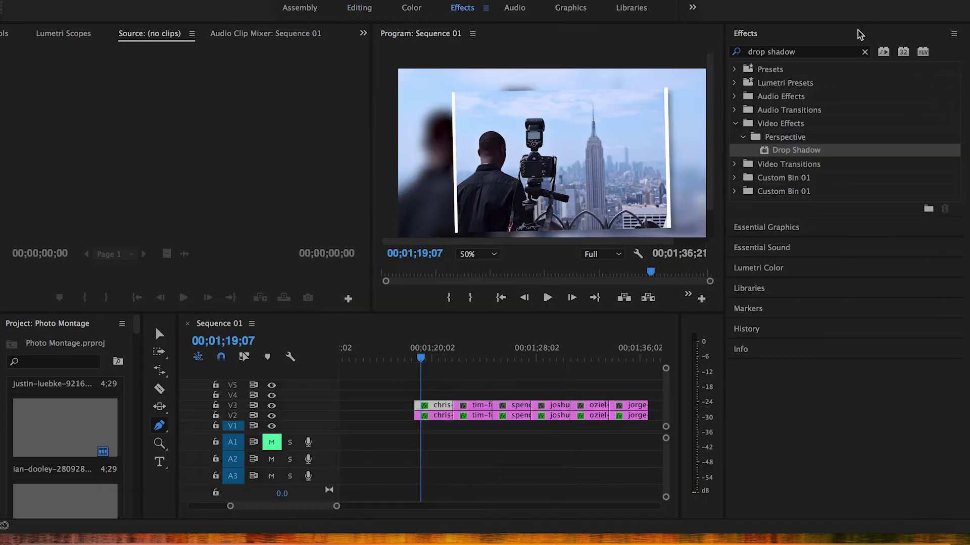
{"action": "left_click", "coordinate": [865, 52]}
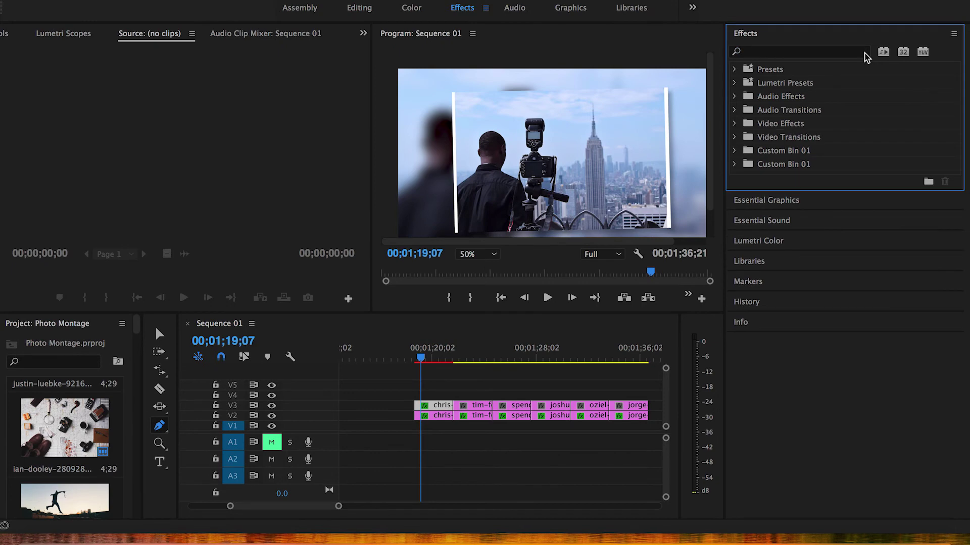
{"action": "key", "text": "a"}
{"action": "left_click", "coordinate": [849, 52]}
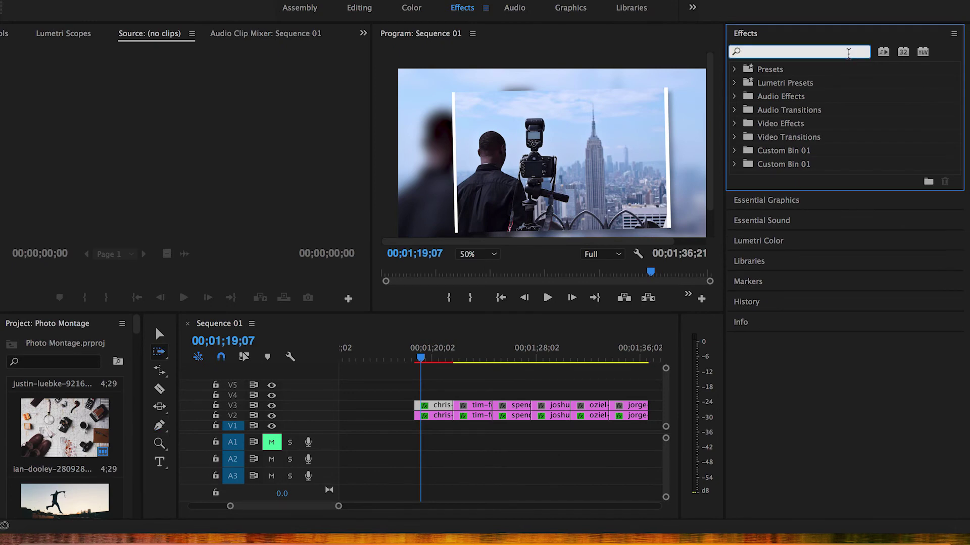
{"action": "type", "text": "3d"}
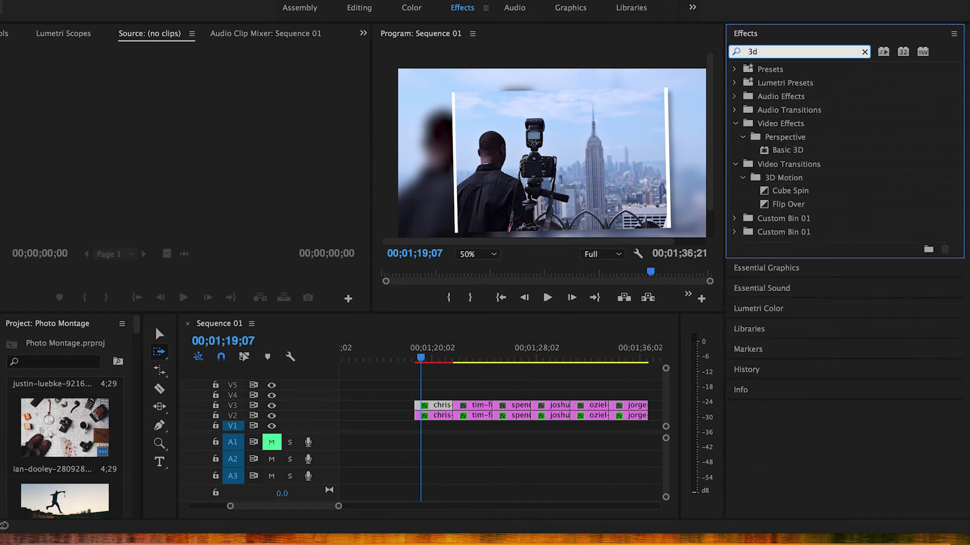
{"action": "left_click", "coordinate": [764, 152]}
{"action": "left_click_drag", "start_coordinate": [764, 151], "coordinate": [434, 405]}
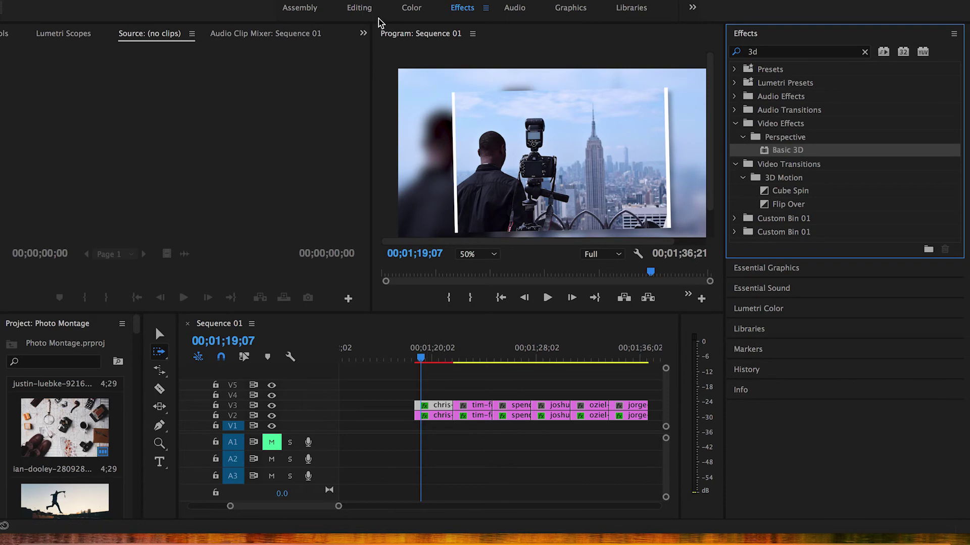
{"action": "left_click", "coordinate": [359, 8]}
{"action": "scroll", "coordinate": [414, 186], "scroll_direction": "down", "scroll_amount": 12}
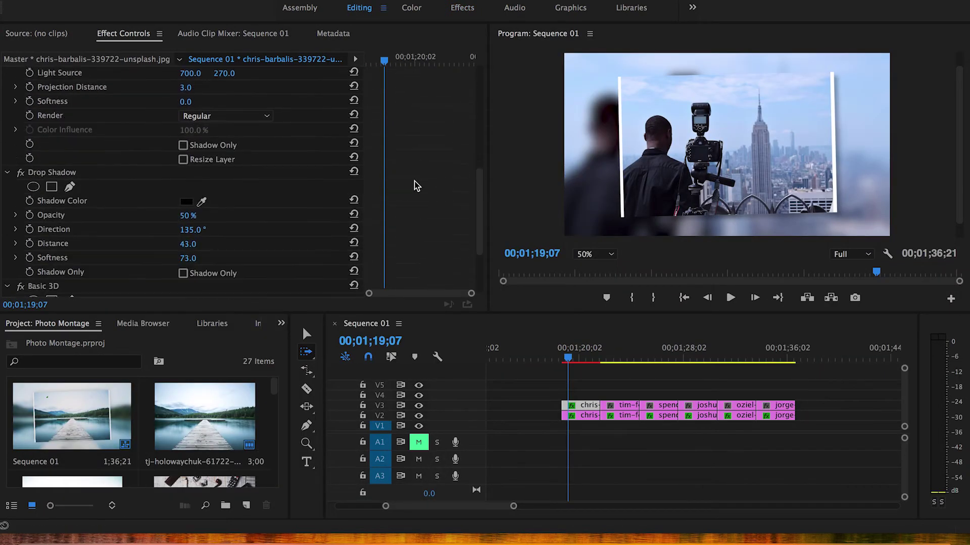
{"action": "scroll", "coordinate": [414, 186], "scroll_direction": "down", "scroll_amount": 3}
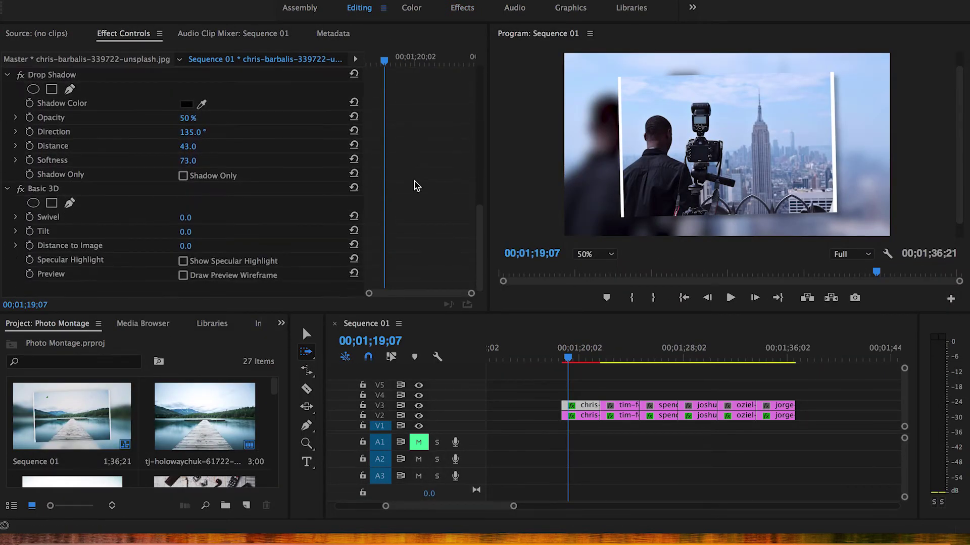
{"action": "scroll", "coordinate": [414, 186], "scroll_direction": "up", "scroll_amount": 5}
{"action": "scroll", "coordinate": [415, 186], "scroll_direction": "down", "scroll_amount": 5}
{"action": "mouse_move", "coordinate": [186, 218]}
{"action": "left_mouse_down"}
{"action": "mouse_move", "coordinate": [204, 217]}
{"action": "mouse_move", "coordinate": [171, 218]}
{"action": "mouse_move", "coordinate": [201, 219]}
{"action": "mouse_move", "coordinate": [185, 231]}
{"action": "left_mouse_up"}
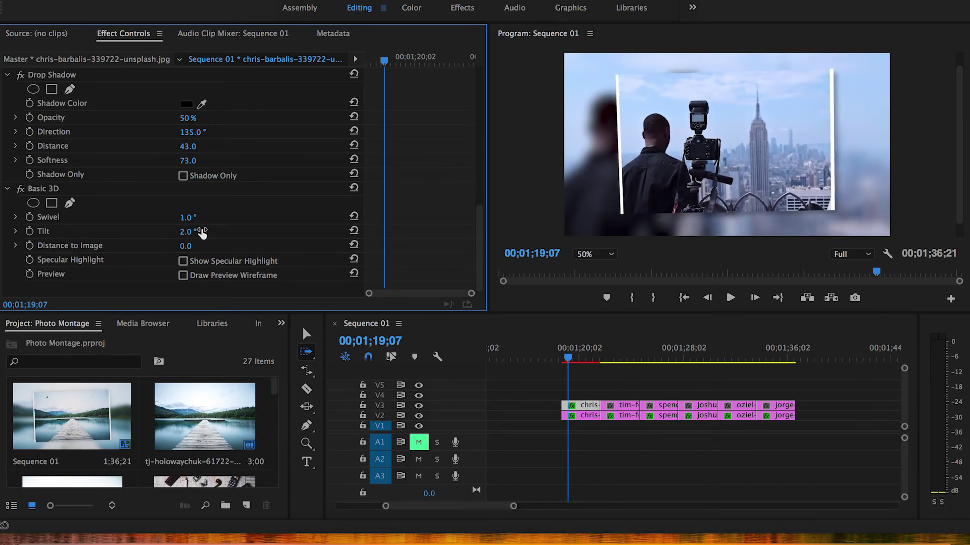
{"action": "left_click", "coordinate": [59, 189]}
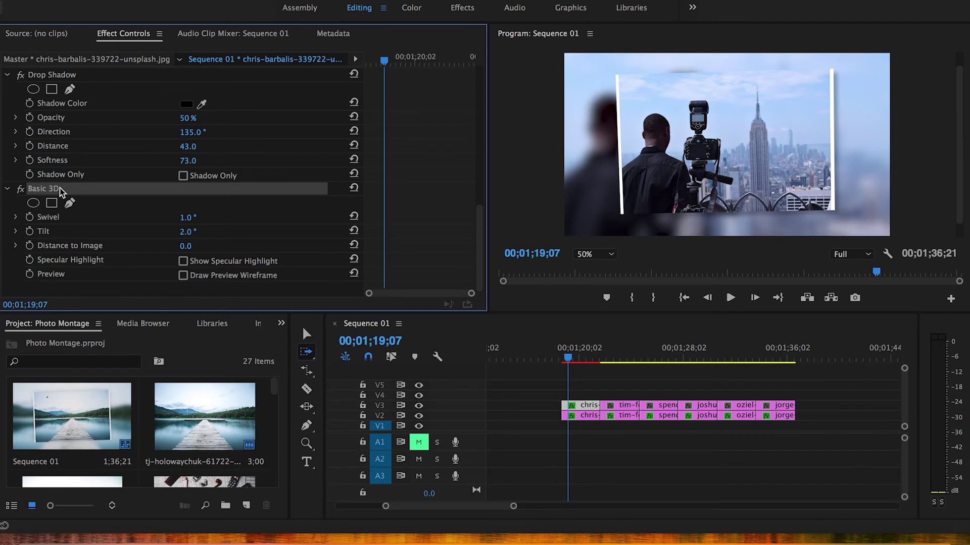
{"action": "key", "text": "Delete"}
{"action": "scroll", "coordinate": [422, 176], "scroll_direction": "up", "scroll_amount": 5}
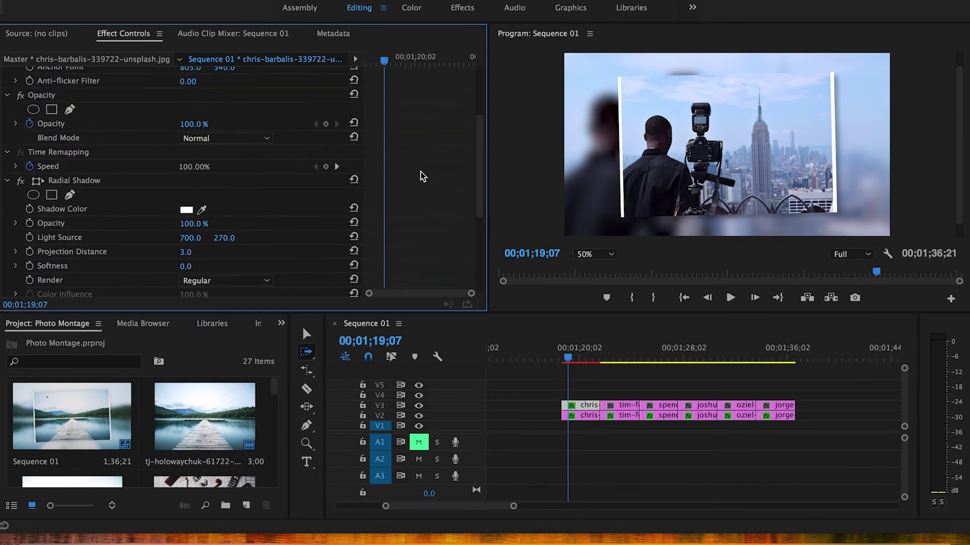
{"action": "scroll", "coordinate": [421, 174], "scroll_direction": "up", "scroll_amount": 3}
{"action": "left_click", "coordinate": [567, 354]}
{"action": "key", "text": "space"}
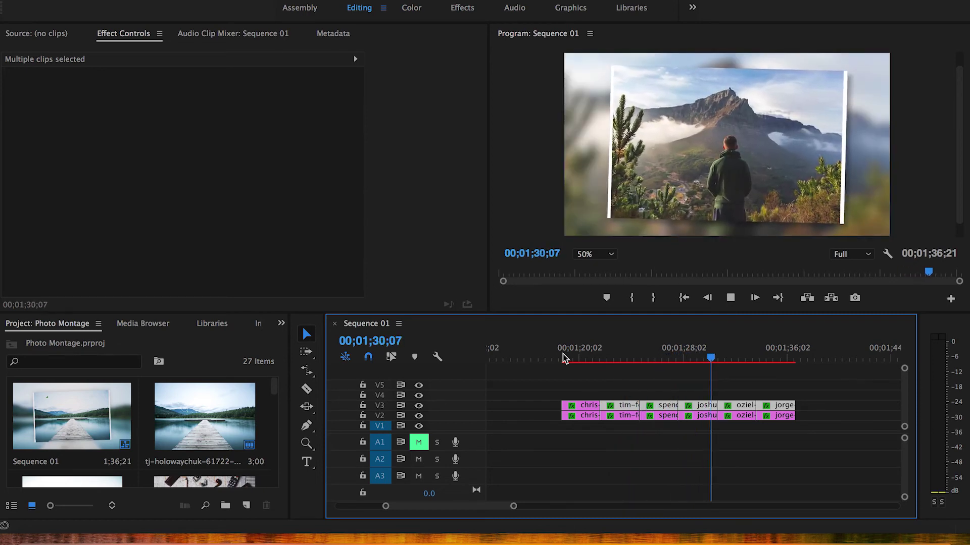
{"action": "key", "text": "space"}
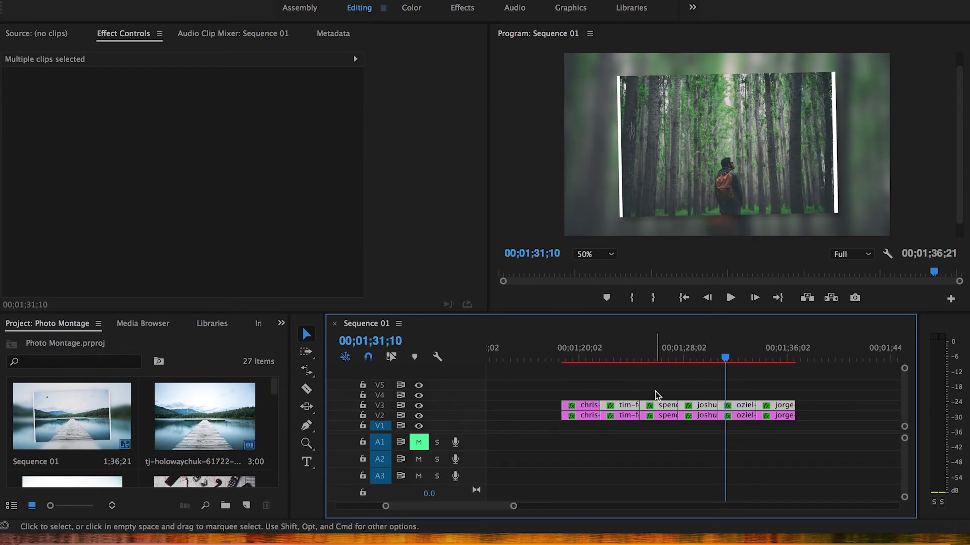
{"action": "key", "text": "backslash"}
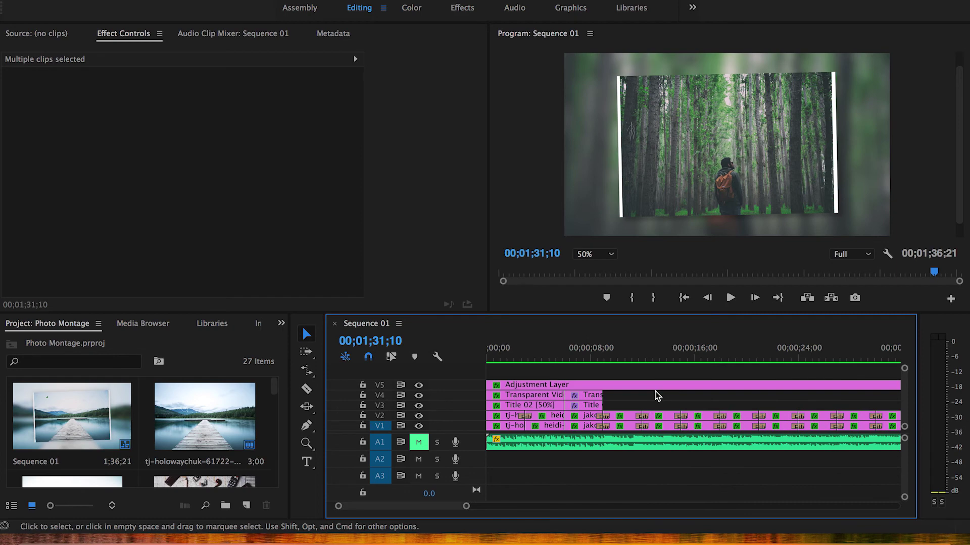
{"action": "scroll", "coordinate": [656, 392], "scroll_direction": "right", "scroll_amount": 10}
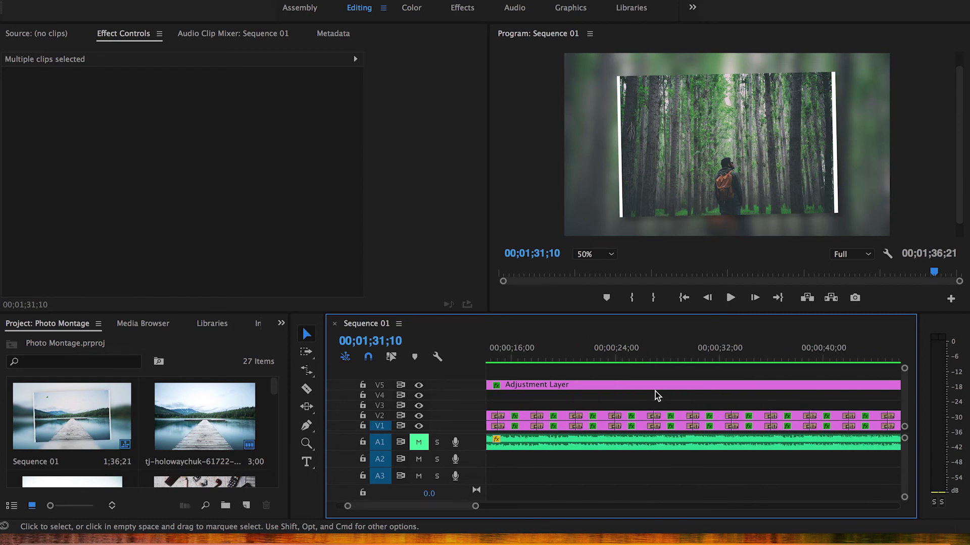
{"action": "scroll", "coordinate": [655, 392], "scroll_direction": "right", "scroll_amount": 8}
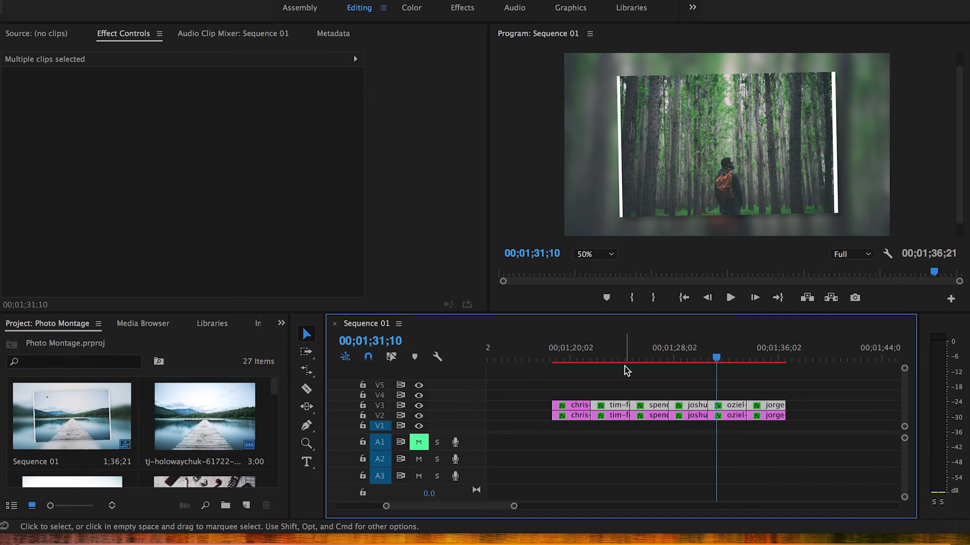
{"action": "key", "text": "backslash"}
{"action": "left_click_drag", "start_coordinate": [624, 362], "coordinate": [441, 353]}
{"action": "key", "text": "space"}
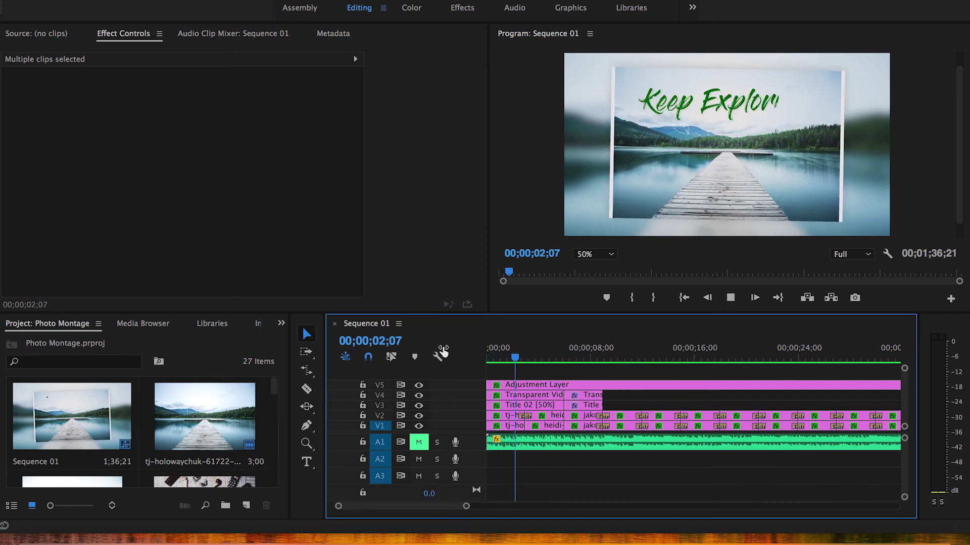
{"action": "key", "text": "space"}
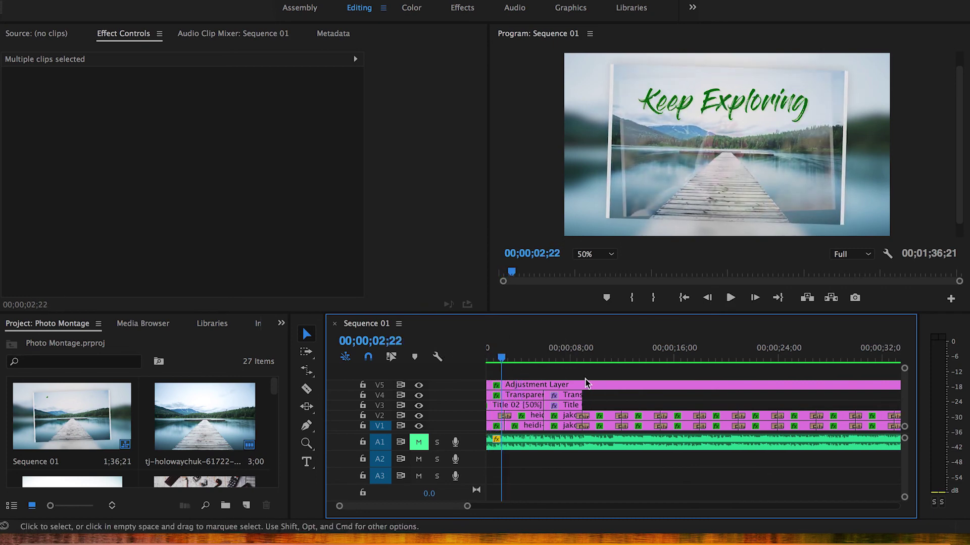
{"action": "scroll", "coordinate": [586, 384], "scroll_direction": "down", "scroll_amount": 5}
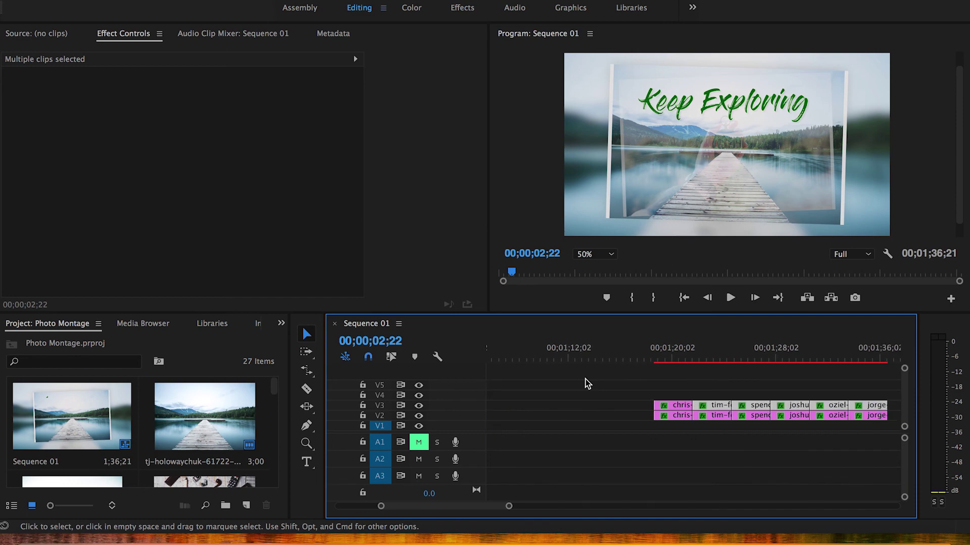